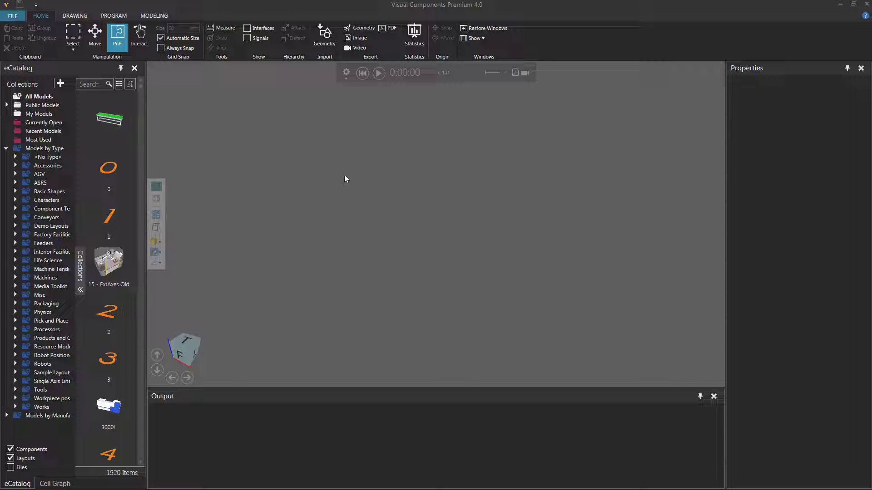
Turn on the World origin frame in Display options, then add a Block Geo from Basic Shapes.
{"action": "left_click", "coordinate": [17, 16]}
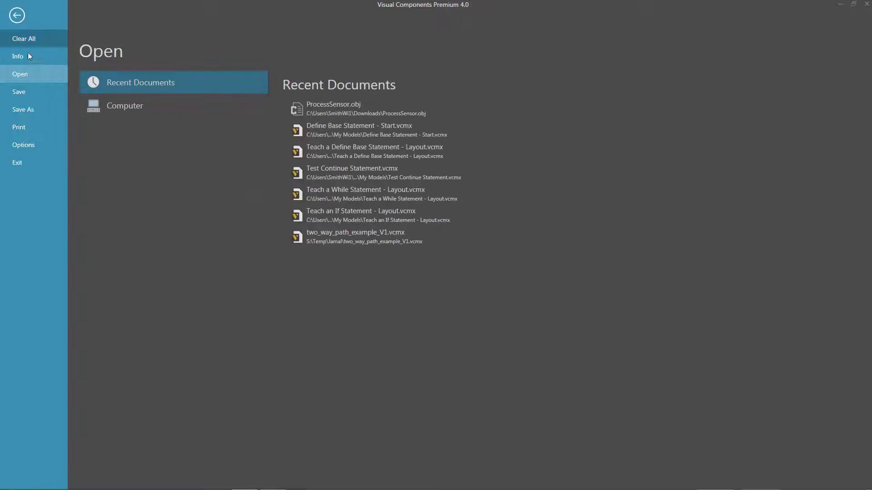
{"action": "left_click", "coordinate": [39, 143]}
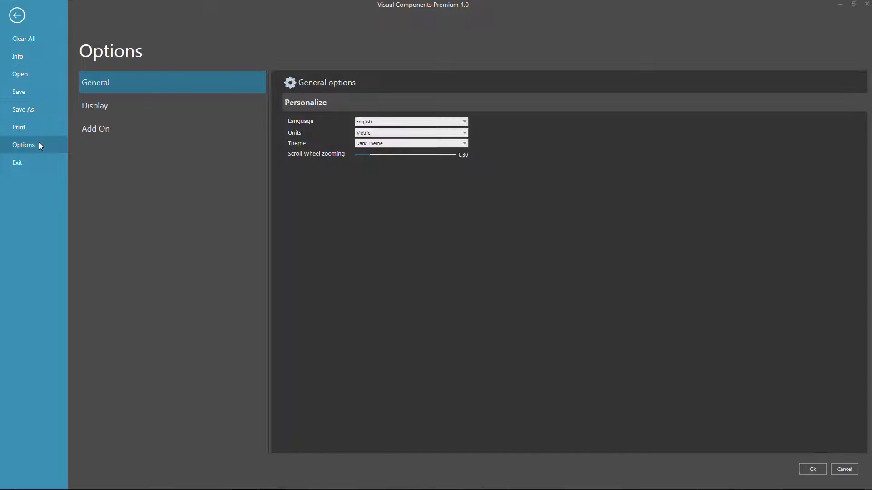
{"action": "left_click", "coordinate": [119, 106]}
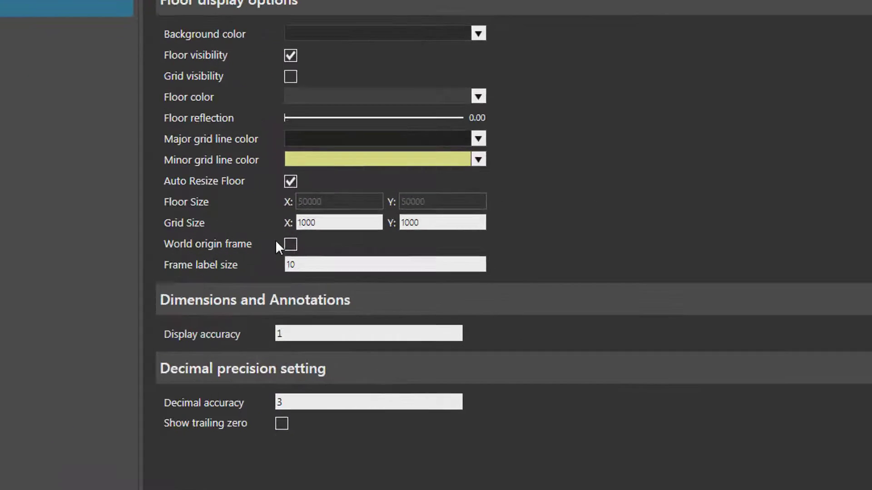
{"action": "left_click", "coordinate": [353, 298]}
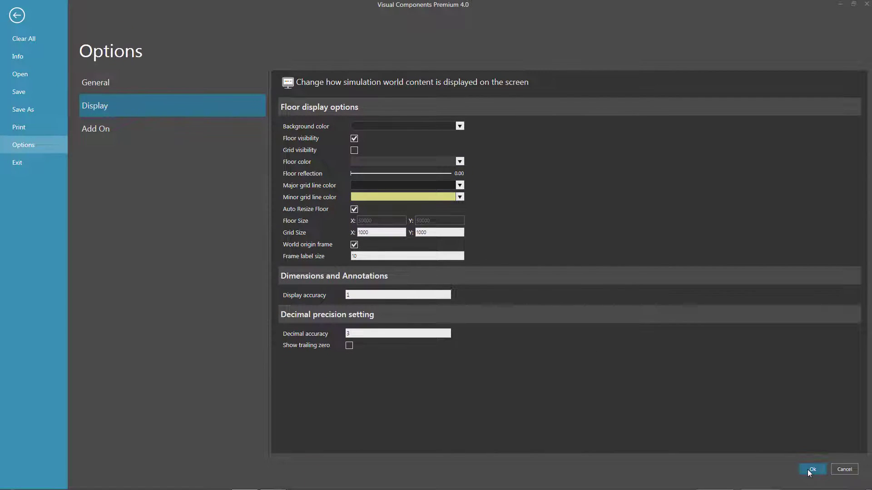
{"action": "left_click", "coordinate": [812, 470]}
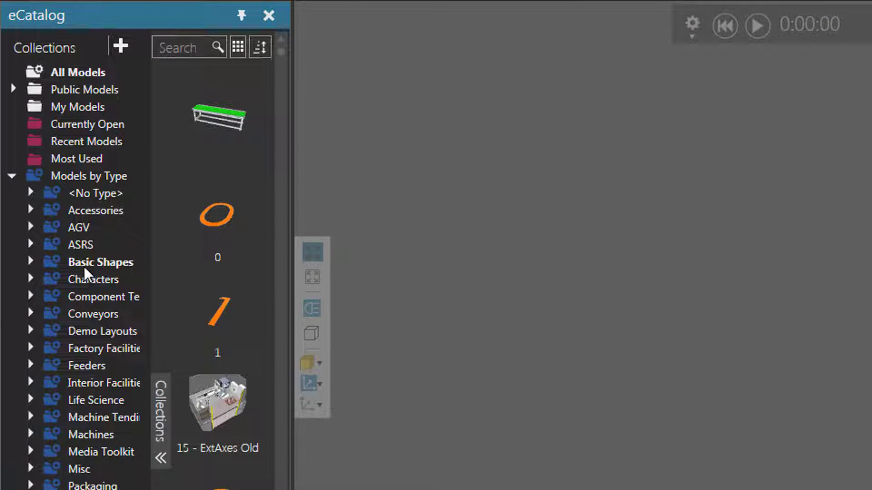
{"action": "left_click", "coordinate": [83, 267]}
{"action": "double_click", "coordinate": [202, 132]}
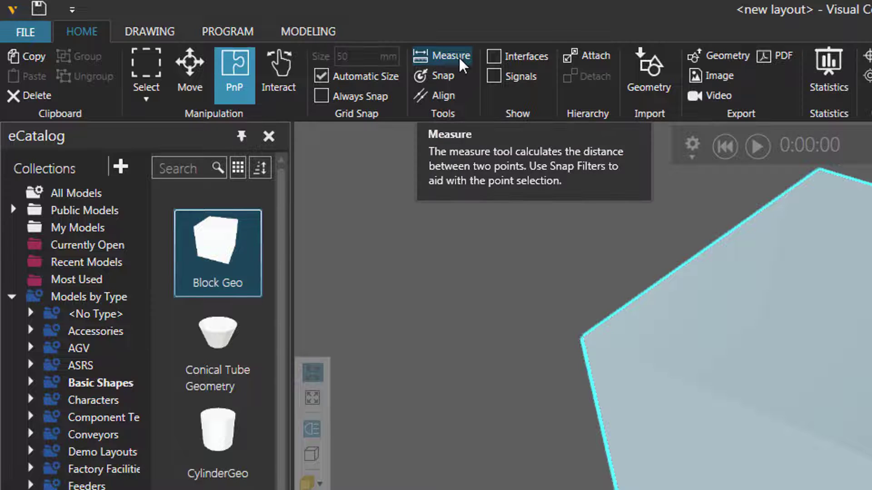
Measure the block's corner-to-corner diagonal: 692.8 mm with 400.0 mm along X, Y and Z.
{"action": "left_click", "coordinate": [458, 56]}
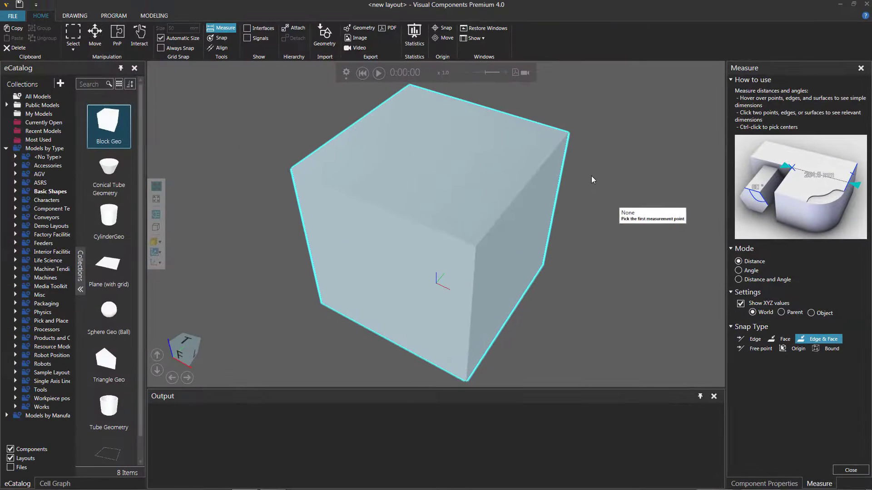
{"action": "left_click", "coordinate": [567, 134]}
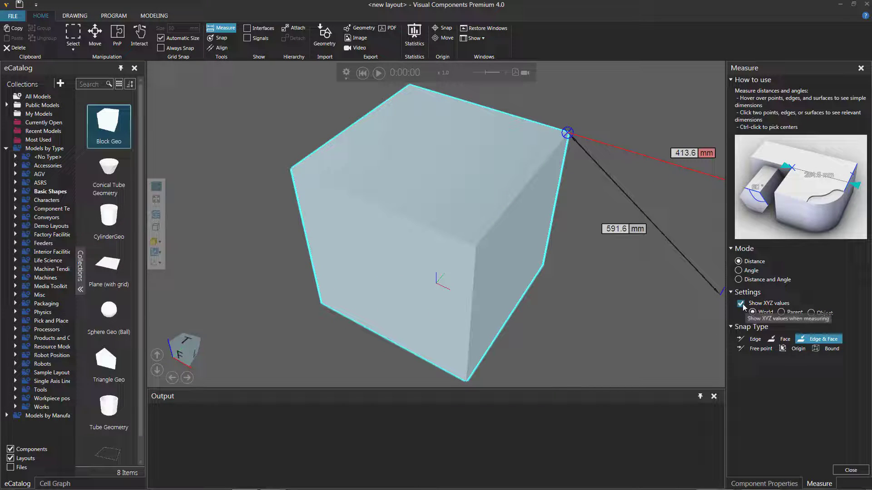
{"action": "left_click", "coordinate": [322, 307]}
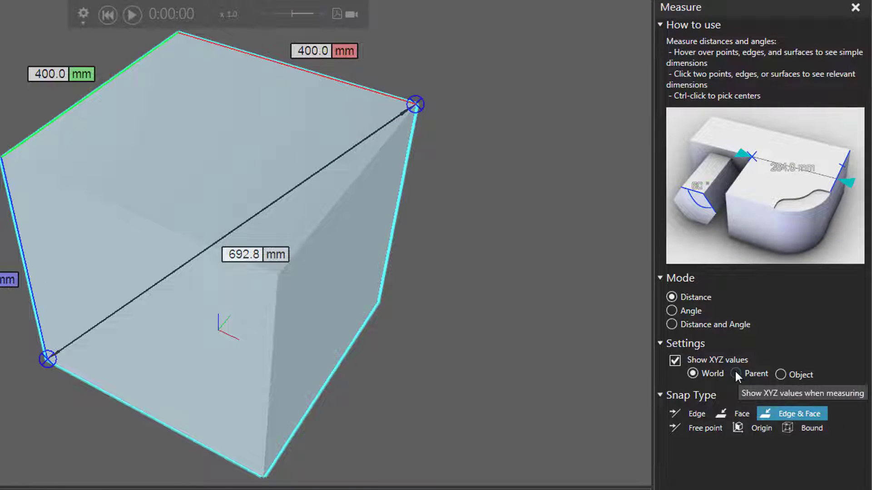
Show XYZ values in Parent coordinates and set the measure mode to Distance and Angle.
{"action": "left_click", "coordinate": [735, 374]}
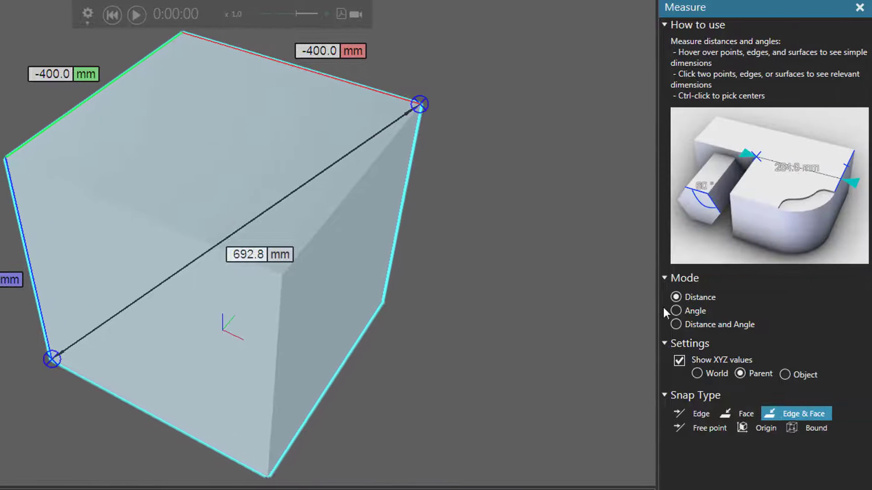
{"action": "left_click", "coordinate": [676, 310]}
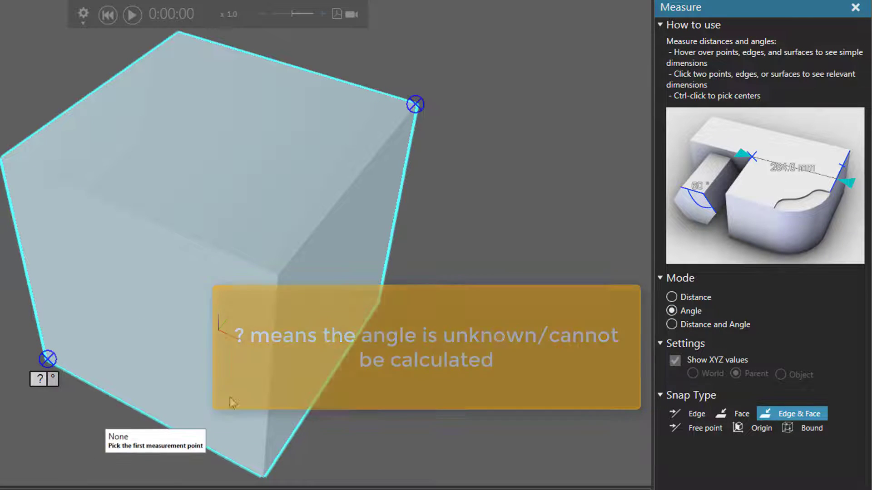
{"action": "left_click", "coordinate": [674, 325]}
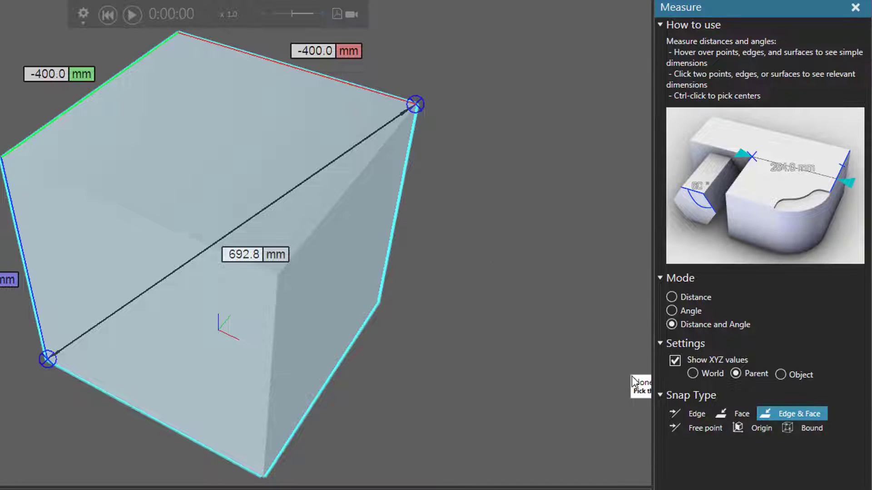
With Edge snap, measure 400.0 mm between an upper and a lower block edge.
{"action": "left_click", "coordinate": [702, 414]}
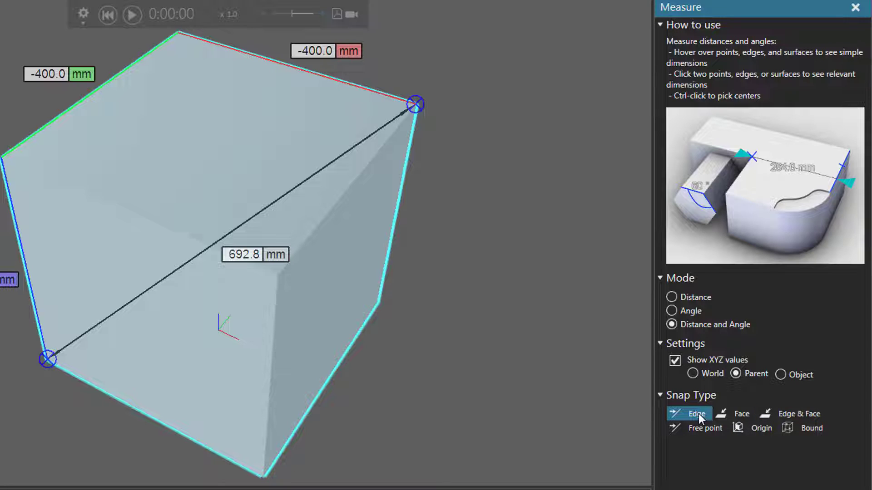
{"action": "left_click", "coordinate": [333, 208]}
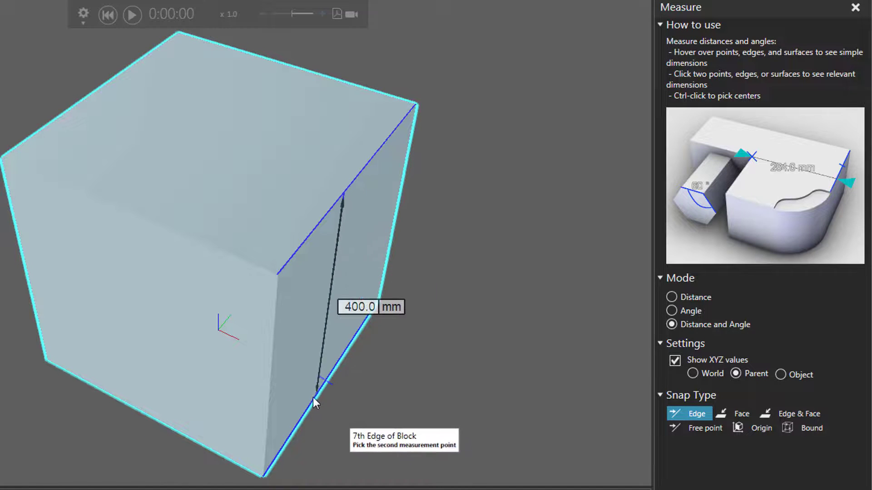
{"action": "left_click", "coordinate": [303, 417]}
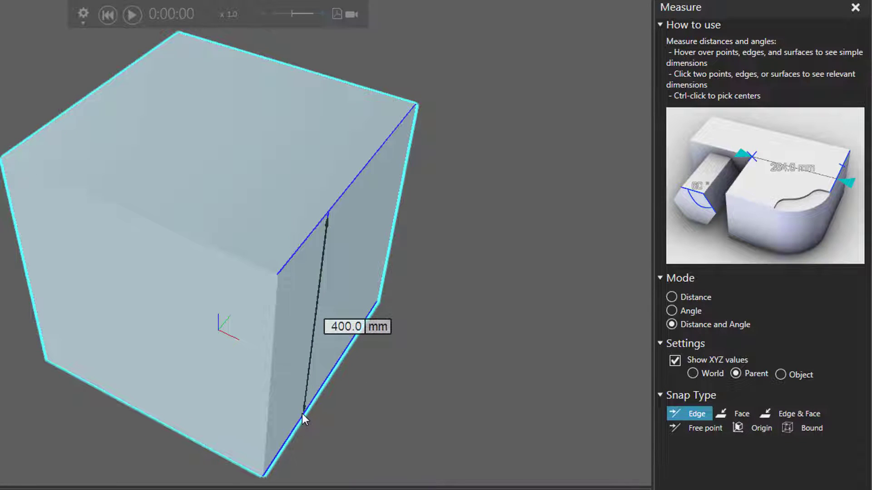
With Face snap, measure 325.9 mm across the block's top face.
{"action": "left_click", "coordinate": [738, 414]}
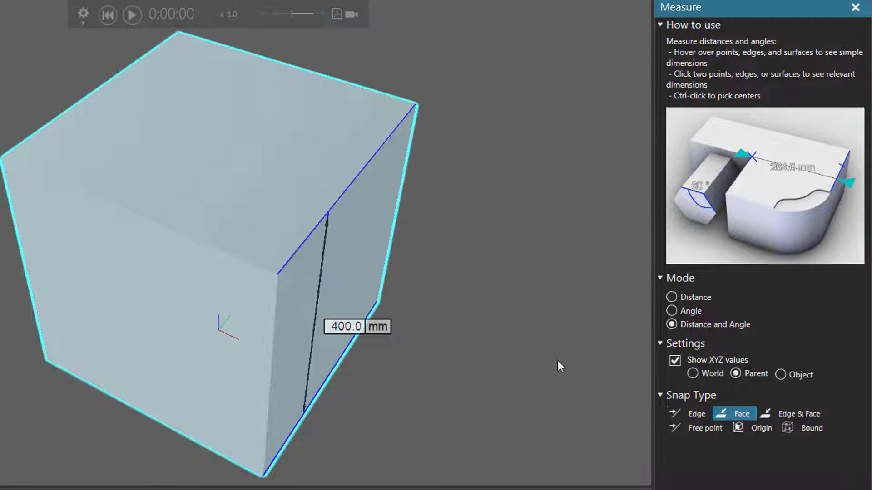
{"action": "left_click", "coordinate": [326, 140]}
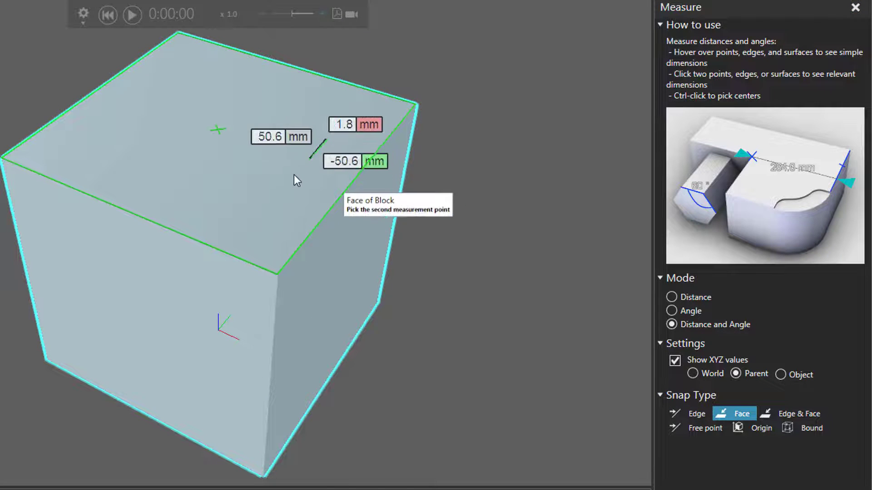
{"action": "left_click", "coordinate": [75, 152]}
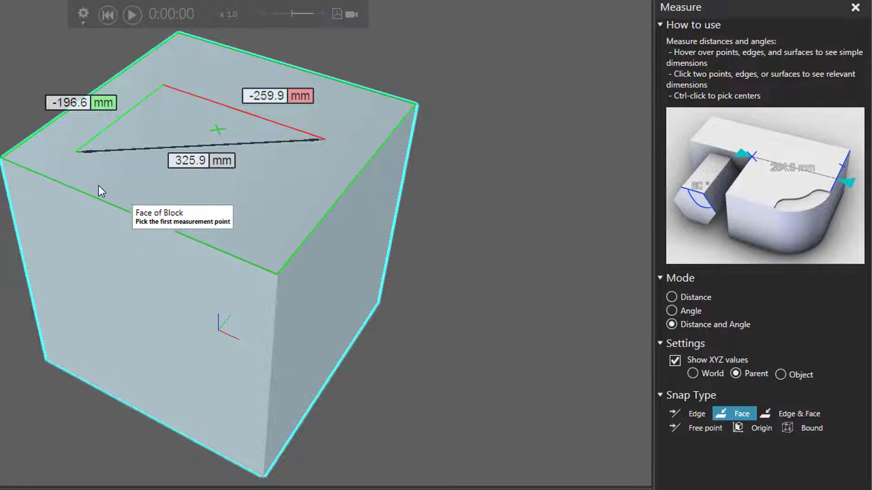
With Edge & Face snap, measure from the block's top-right corner to the top face centre.
{"action": "left_click", "coordinate": [801, 413]}
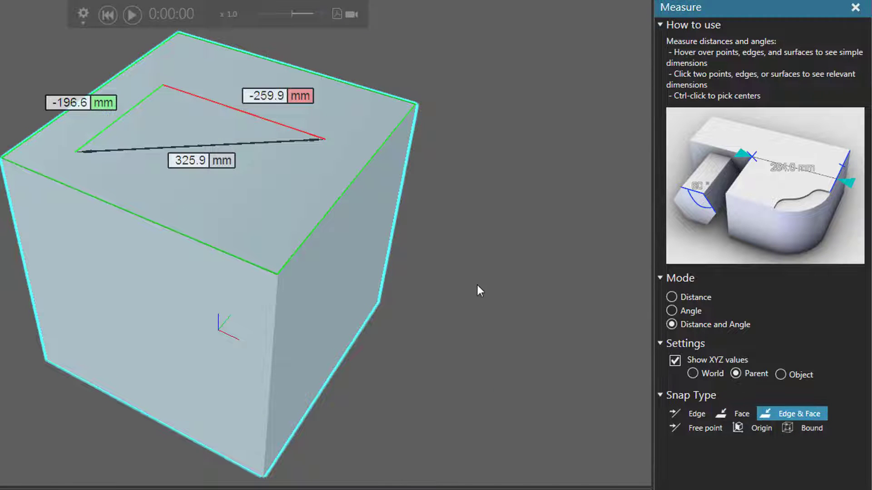
{"action": "left_click", "coordinate": [415, 103]}
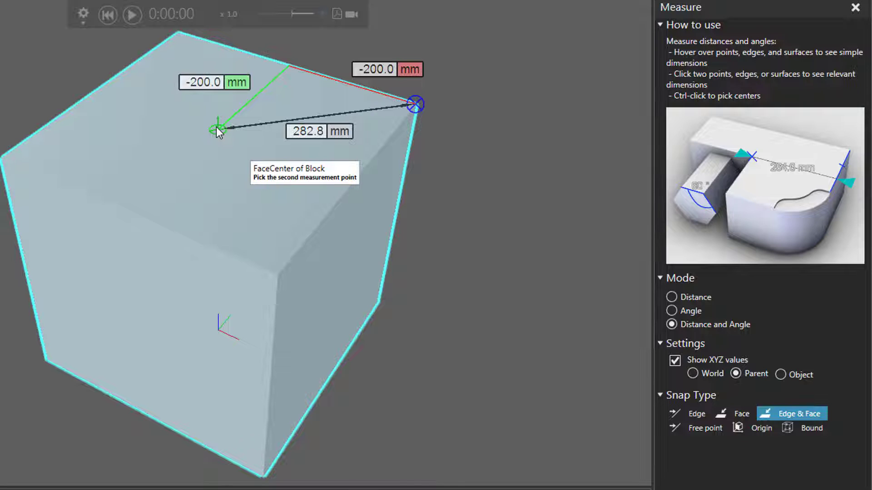
{"action": "left_click", "coordinate": [219, 129]}
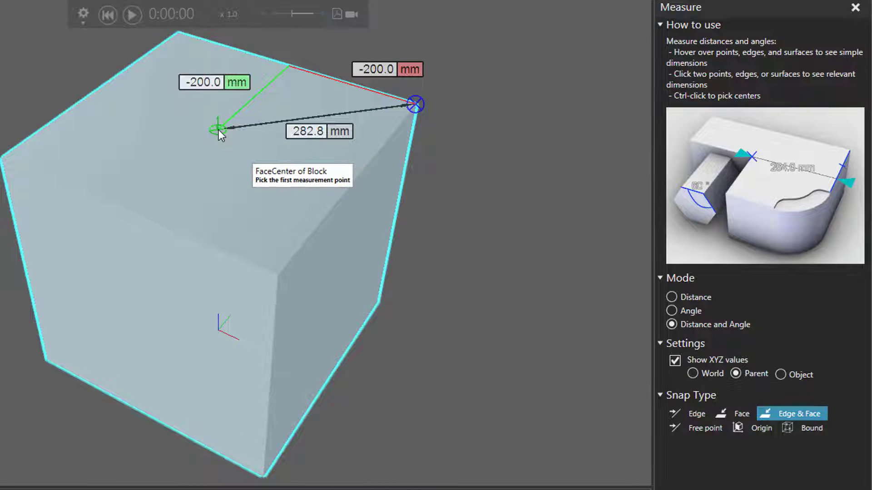
With Free point snap, measure 885.5 mm from a block edge to a free point.
{"action": "left_click", "coordinate": [708, 427]}
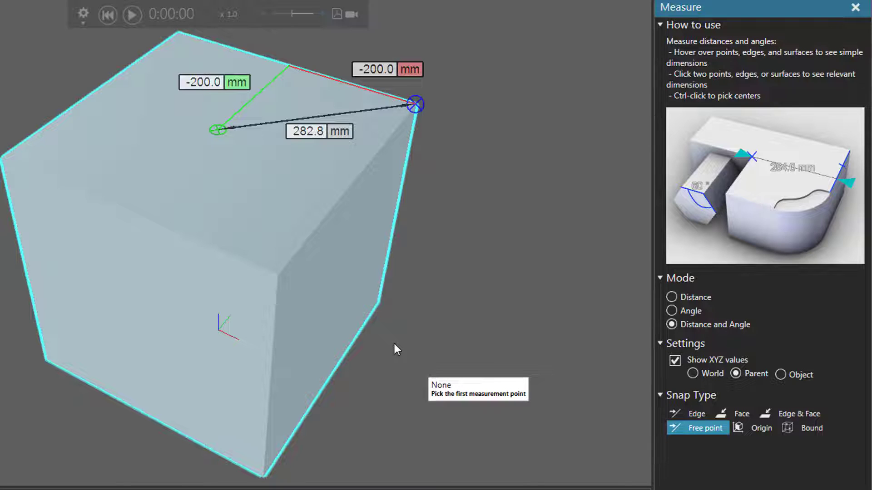
{"action": "left_click", "coordinate": [356, 336]}
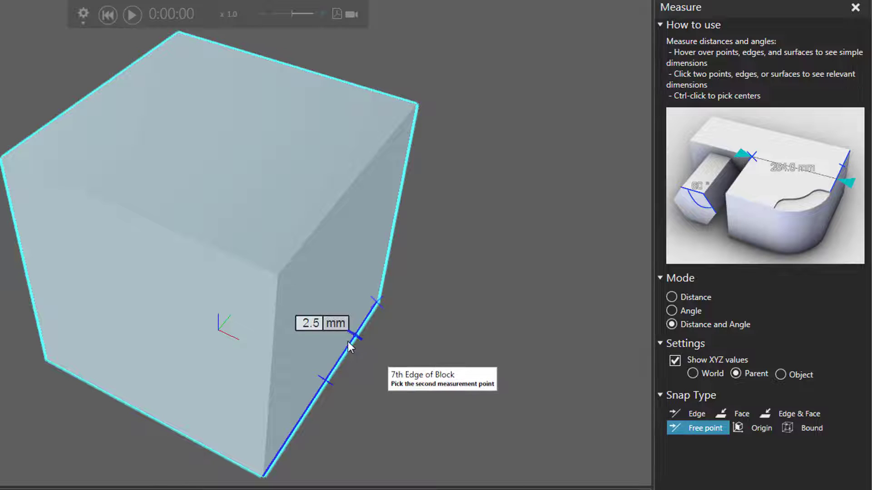
{"action": "left_click", "coordinate": [32, 132]}
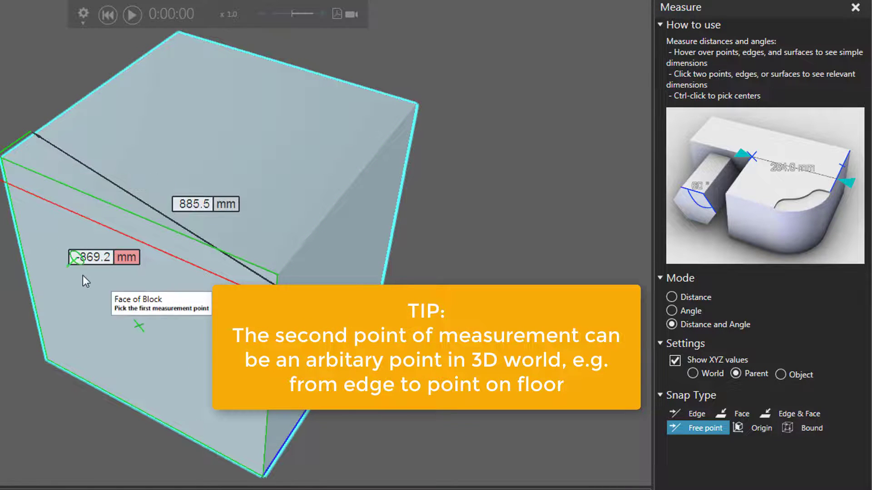
With Origin snap, measure 386.4 mm from the block's origin to a nearby point, then exit measuring.
{"action": "left_click", "coordinate": [758, 428]}
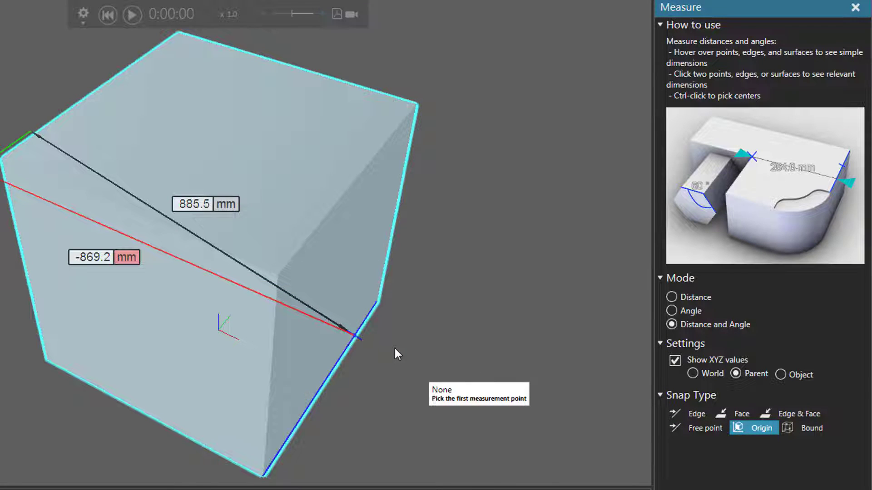
{"action": "left_click", "coordinate": [216, 331]}
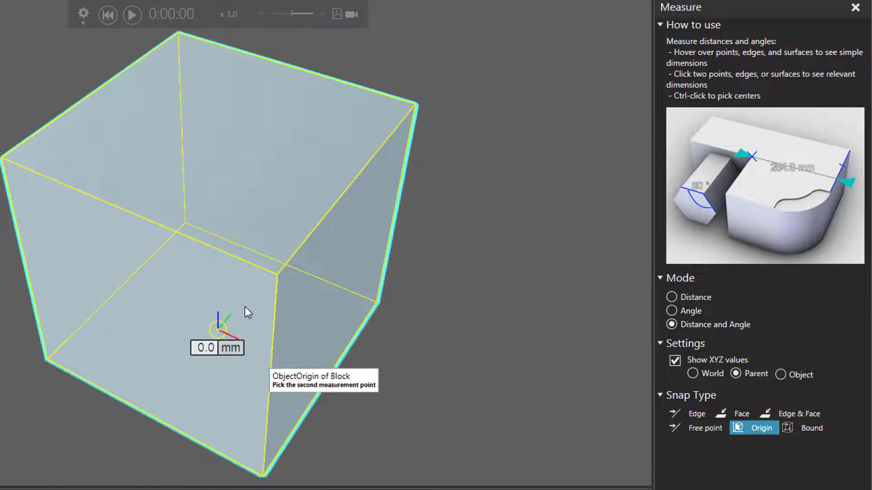
{"action": "scroll", "coordinate": [205, 327], "scroll_direction": "down", "scroll_amount": 4}
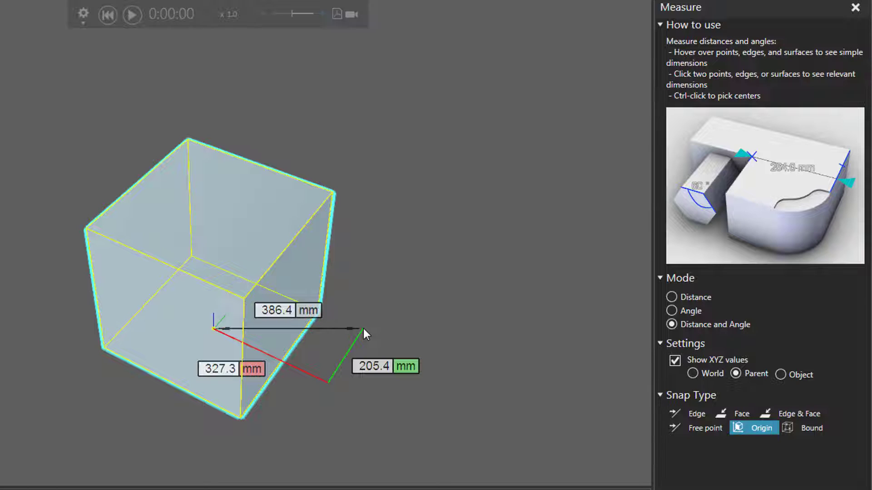
{"action": "left_click", "coordinate": [364, 329]}
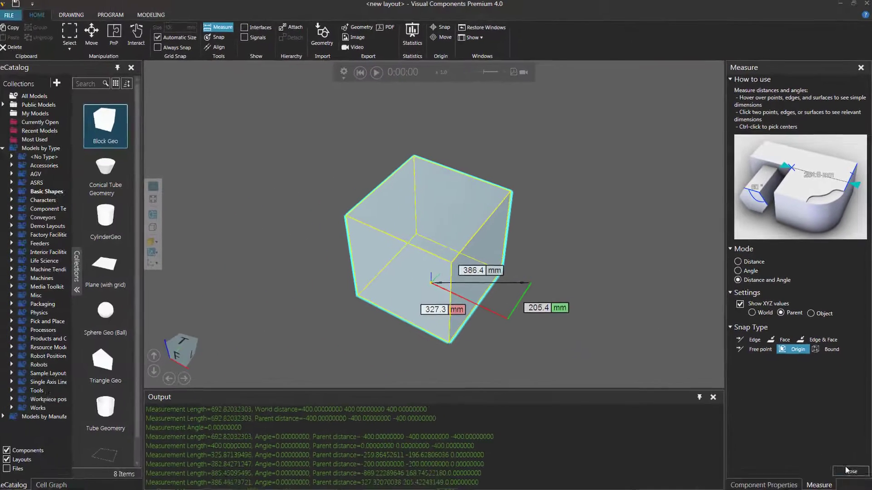
{"action": "key", "text": "Escape"}
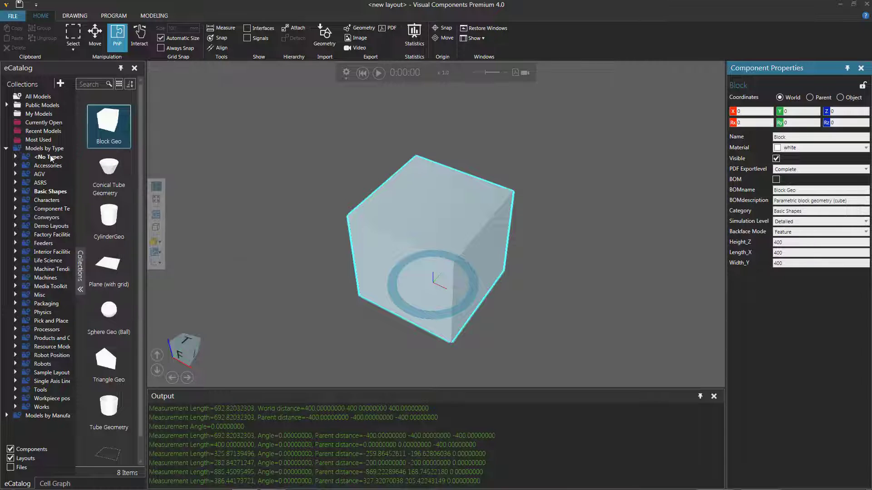
Add a Generic Articulated Robot from the Visual Components robots catalog to the layout.
{"action": "left_click", "coordinate": [16, 362]}
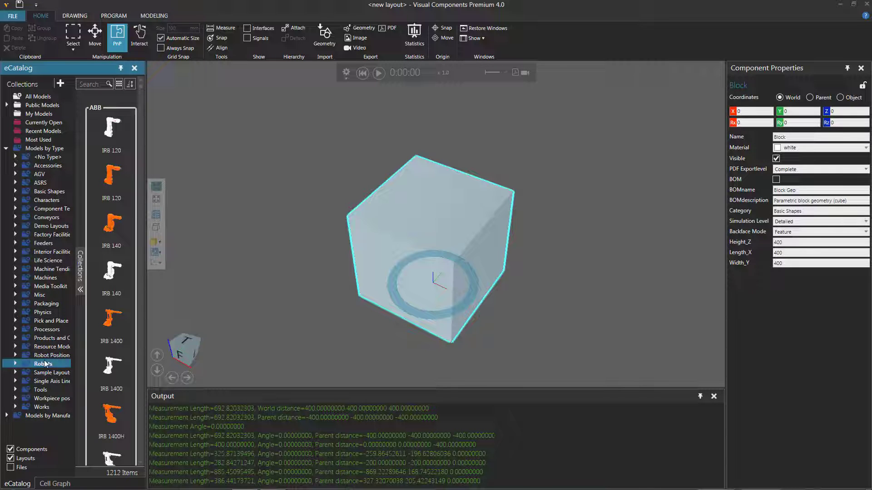
{"action": "left_click", "coordinate": [15, 364]}
{"action": "scroll", "coordinate": [16, 367], "scroll_direction": "down", "scroll_amount": 3}
{"action": "left_click", "coordinate": [51, 363]}
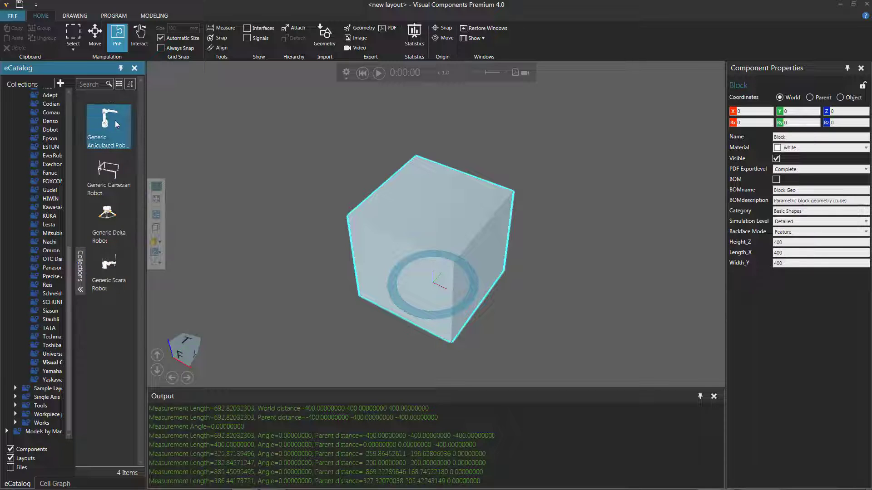
{"action": "left_click_drag", "start_coordinate": [105, 126], "coordinate": [263, 222]}
{"action": "scroll", "coordinate": [263, 223], "scroll_direction": "down", "scroll_amount": 5}
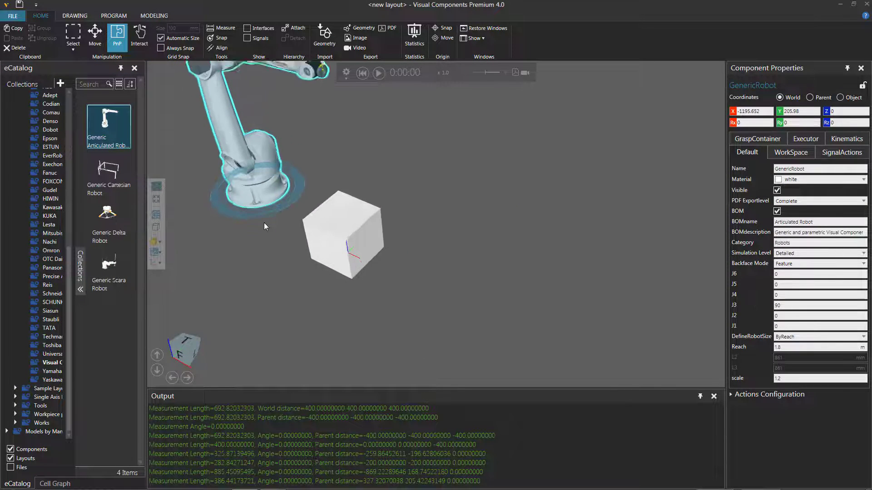
{"action": "middle_click_drag", "start_coordinate": [261, 277], "coordinate": [345, 341]}
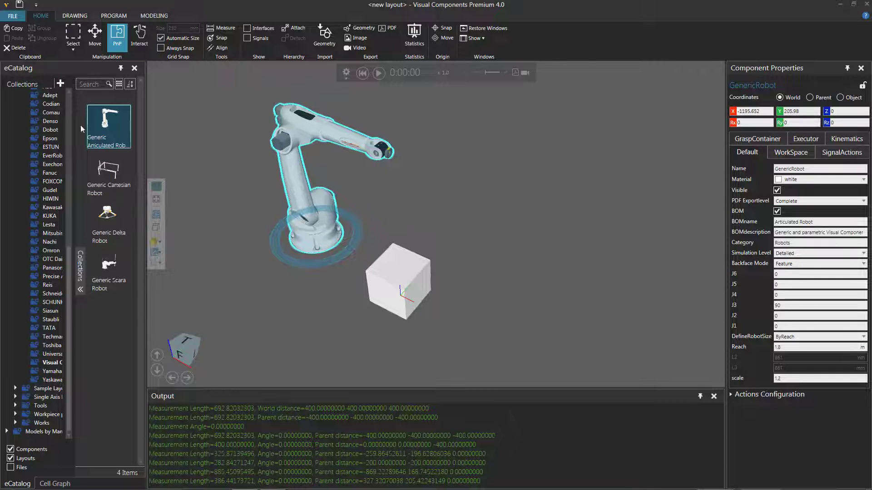
Search the catalog for 'tyre' and place the CarTyre beside the block.
{"action": "left_click", "coordinate": [70, 107]}
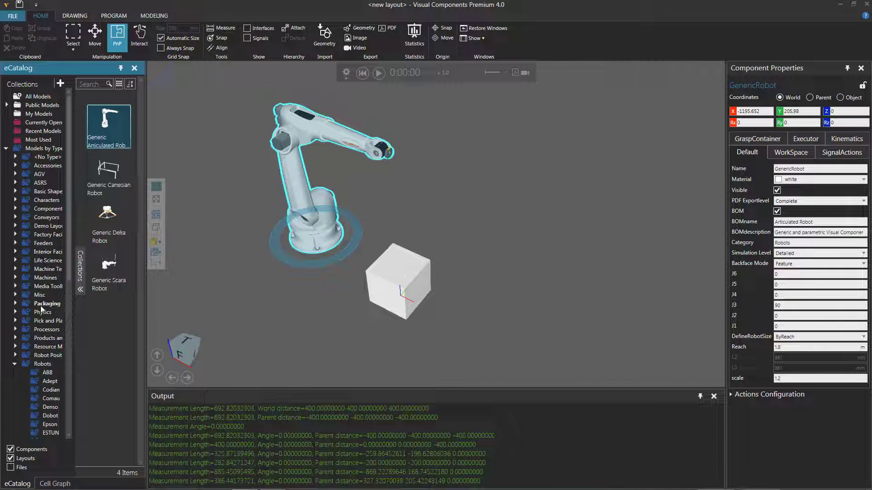
{"action": "left_click", "coordinate": [42, 339]}
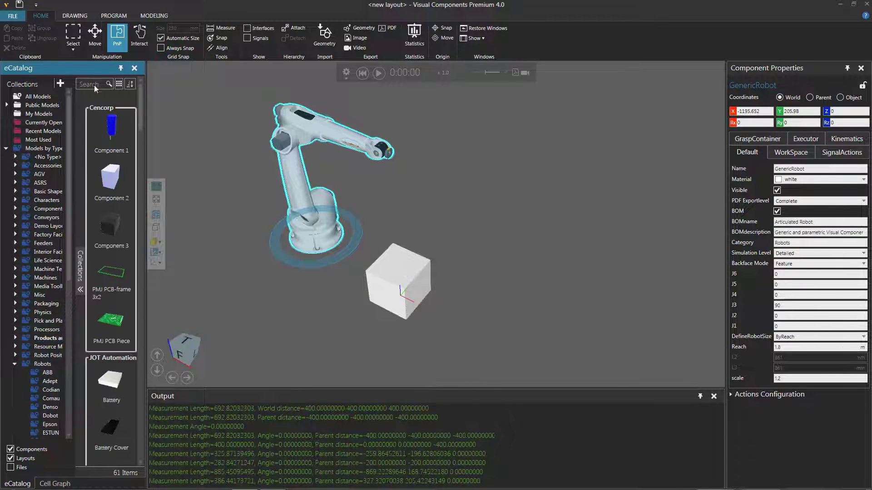
{"action": "type", "text": "tyre"}
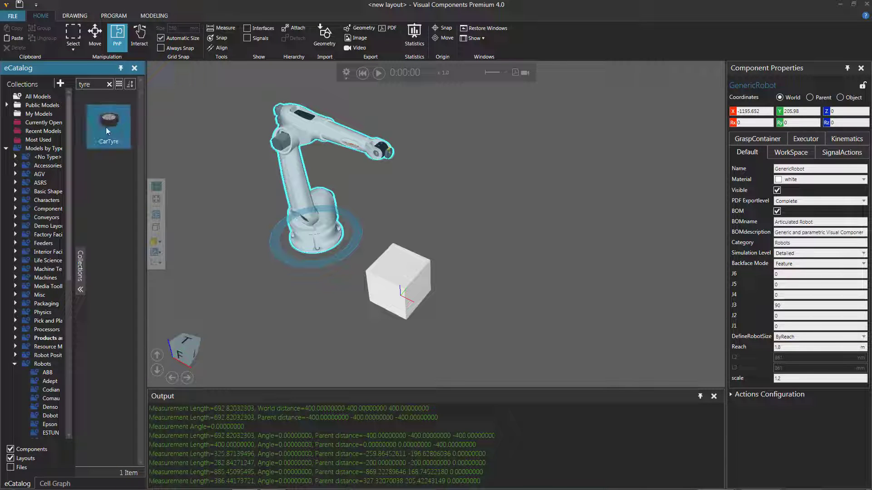
{"action": "left_click_drag", "start_coordinate": [430, 219], "coordinate": [449, 232]}
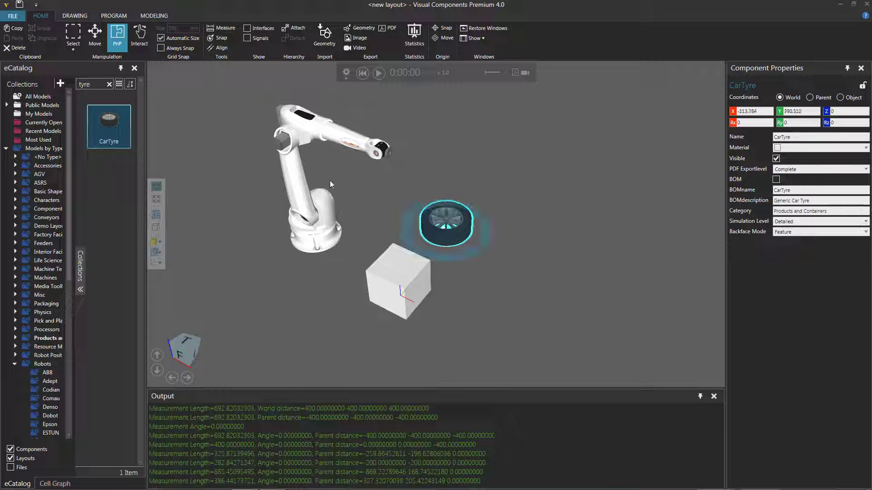
Measure between robot flange and joint origins, then 1336.4 mm from robot base to tyre origin.
{"action": "left_click", "coordinate": [222, 28]}
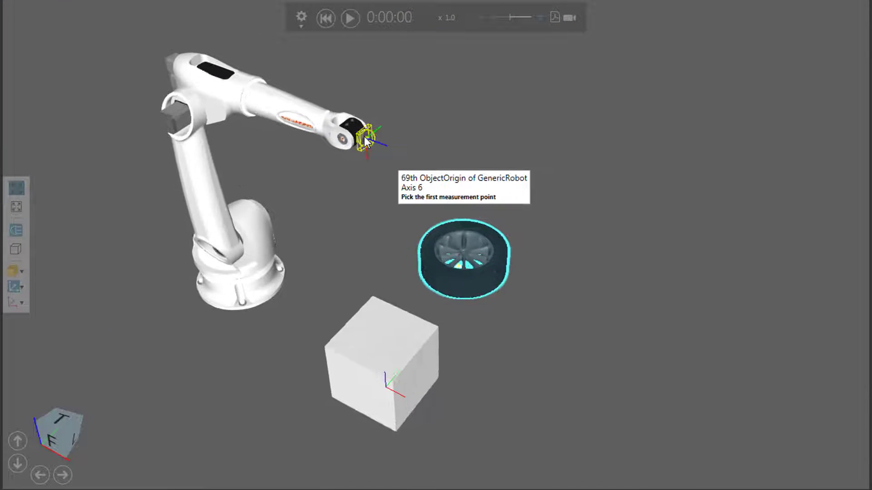
{"action": "scroll", "coordinate": [364, 136], "scroll_direction": "up", "scroll_amount": 3}
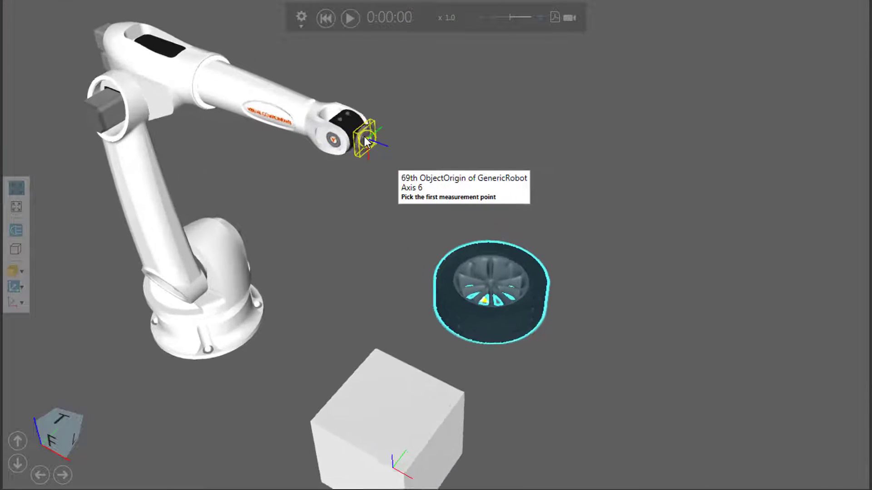
{"action": "left_click", "coordinate": [368, 145]}
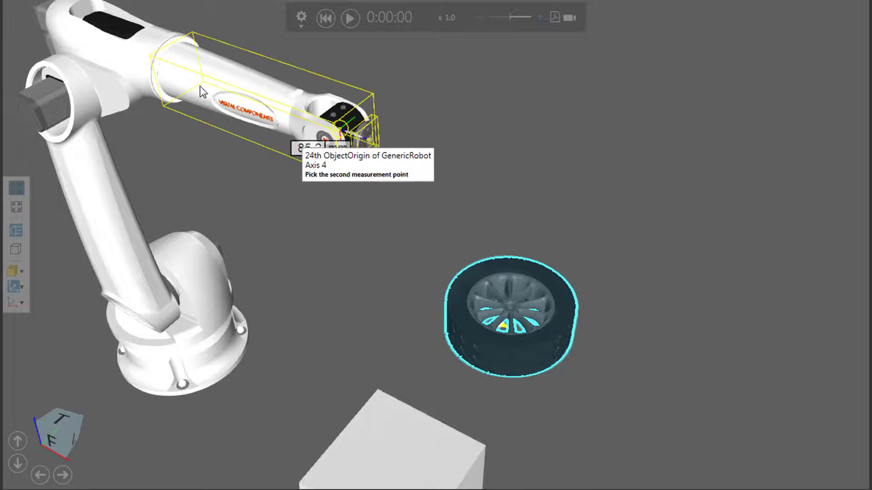
{"action": "left_click", "coordinate": [110, 73]}
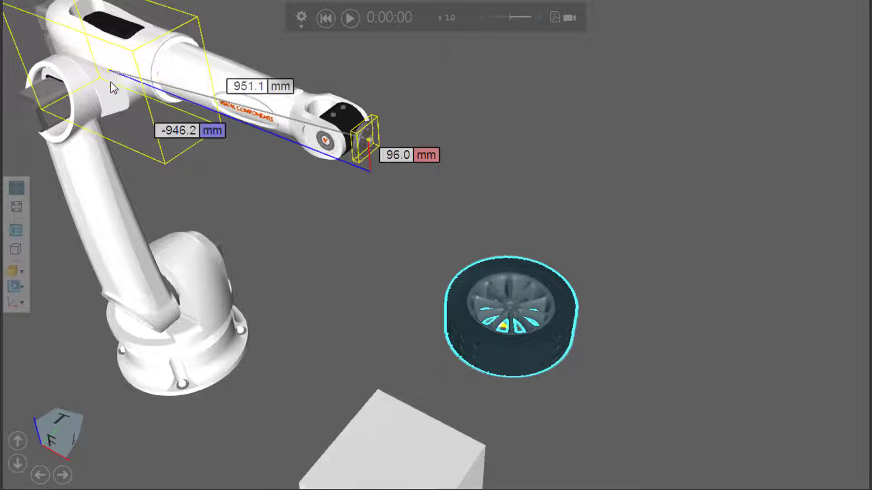
{"action": "left_click", "coordinate": [193, 362]}
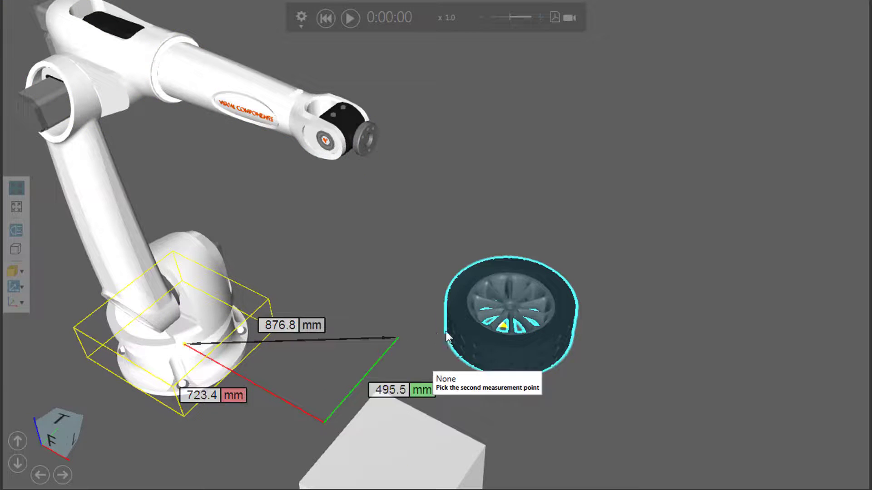
{"action": "left_click", "coordinate": [516, 318]}
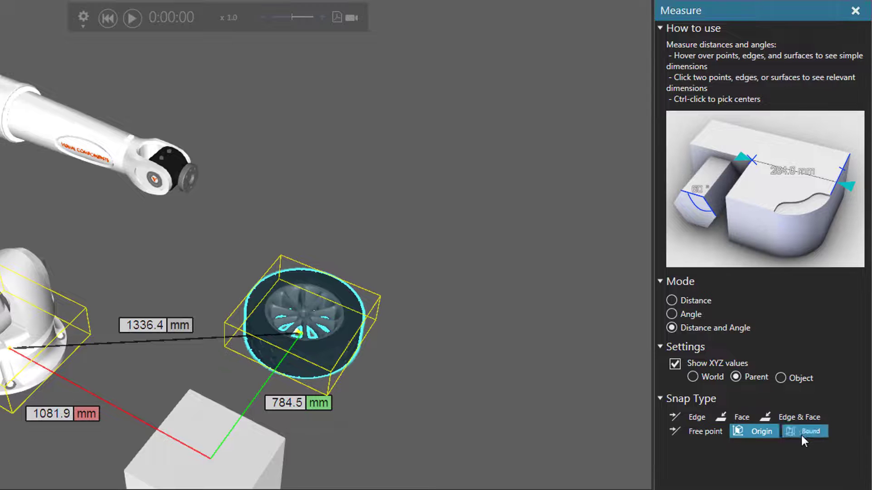
Set the measure Snap Type to Bound.
{"action": "left_click", "coordinate": [802, 435]}
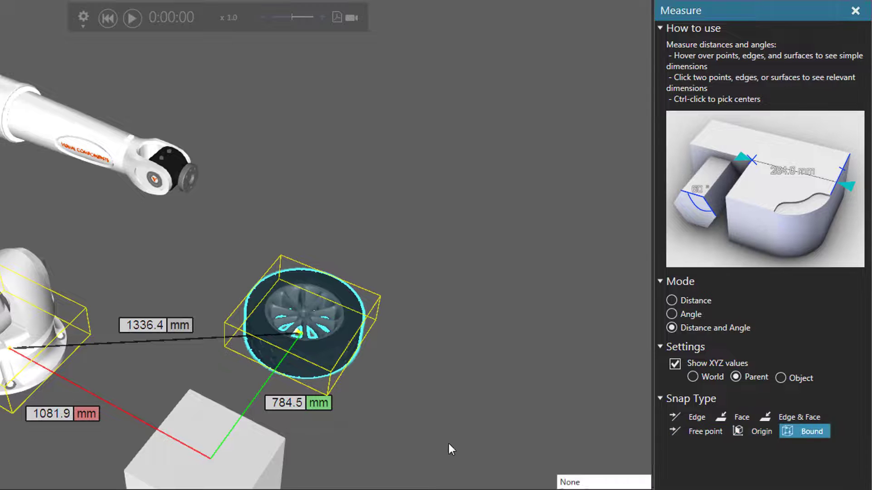
{"action": "key", "text": "Escape"}
{"action": "right_click_drag", "start_coordinate": [457, 375], "coordinate": [457, 215]}
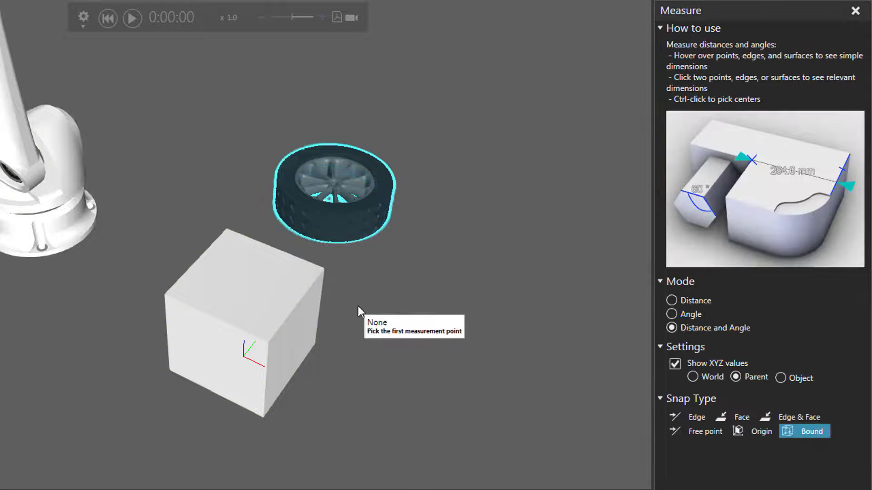
{"action": "scroll", "coordinate": [326, 383], "scroll_direction": "up", "scroll_amount": 2}
{"action": "scroll", "coordinate": [327, 387], "scroll_direction": "up", "scroll_amount": 1}
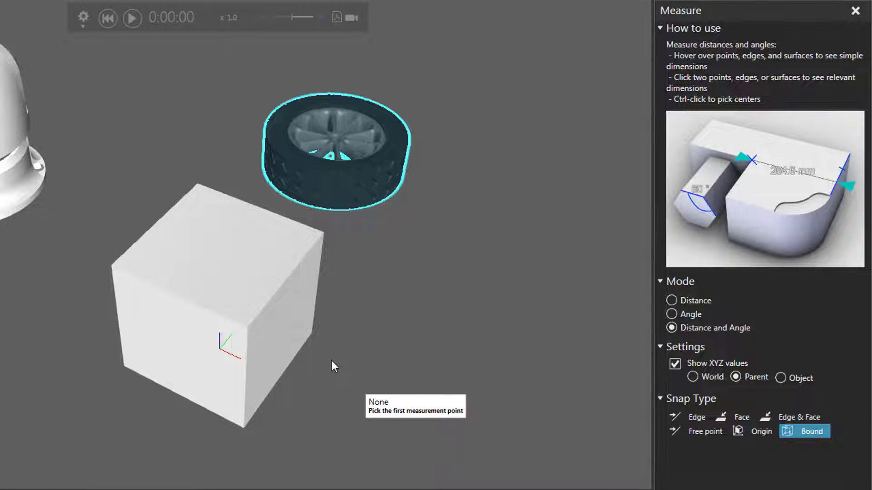
Measure bounding-box diagonals: 692.9 mm across the block and 543.4 mm across the CarTyre.
{"action": "left_click", "coordinate": [323, 234]}
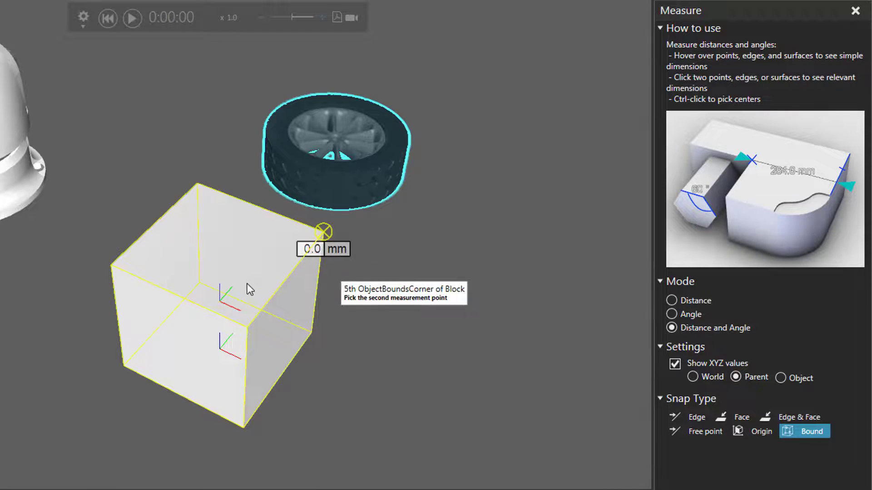
{"action": "left_click", "coordinate": [127, 366]}
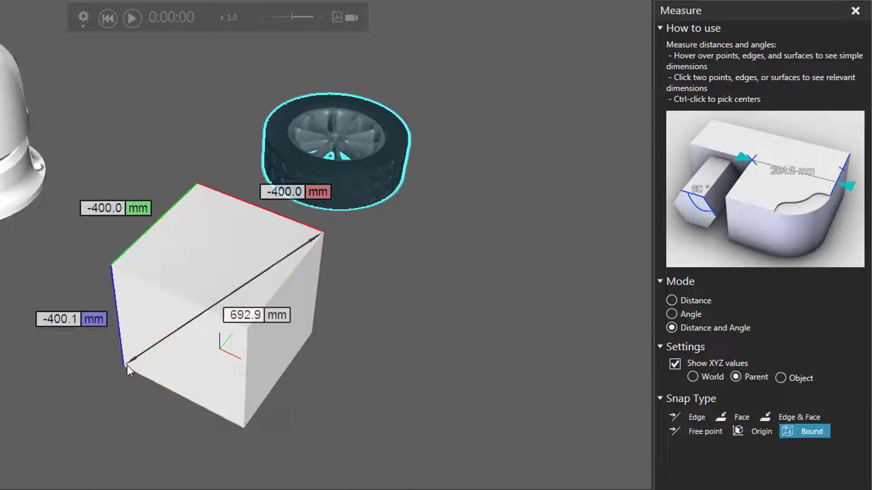
{"action": "left_click", "coordinate": [268, 132]}
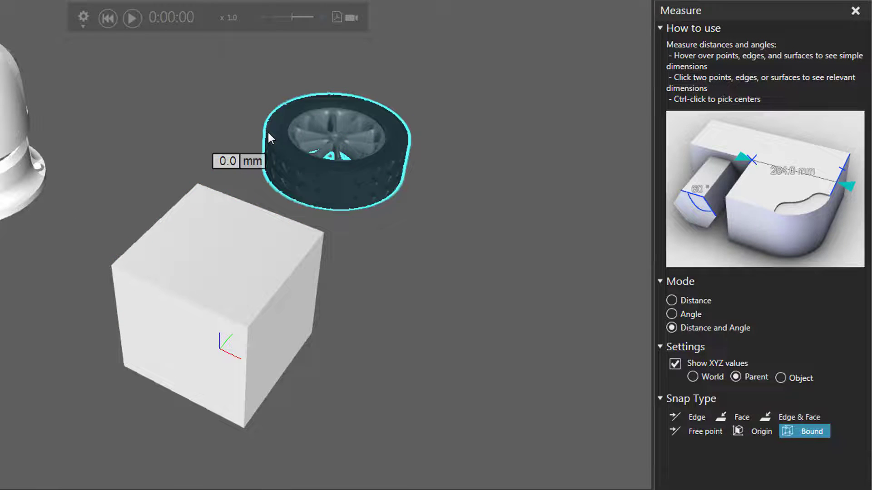
{"action": "left_click", "coordinate": [354, 210]}
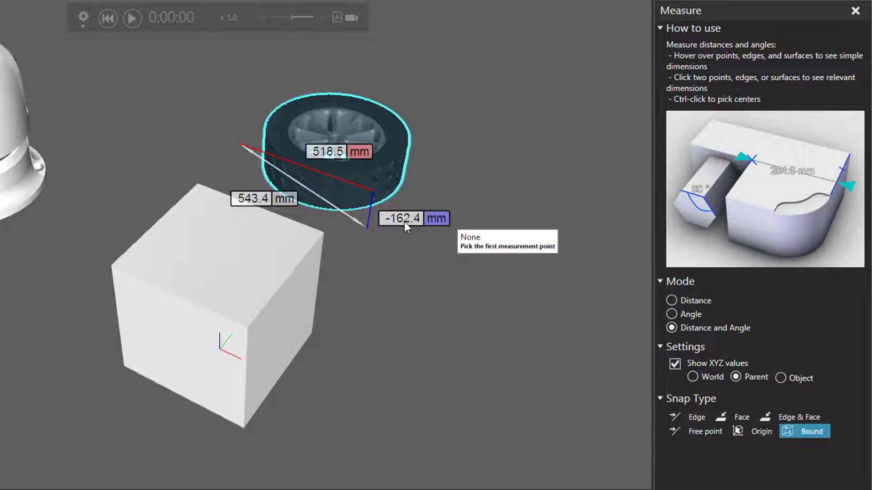
Measure 1717.3 mm at 90° from the robot's Axis 2 bounds corner to the Axis 6 flange.
{"action": "scroll", "coordinate": [107, 222], "scroll_direction": "down", "scroll_amount": 5}
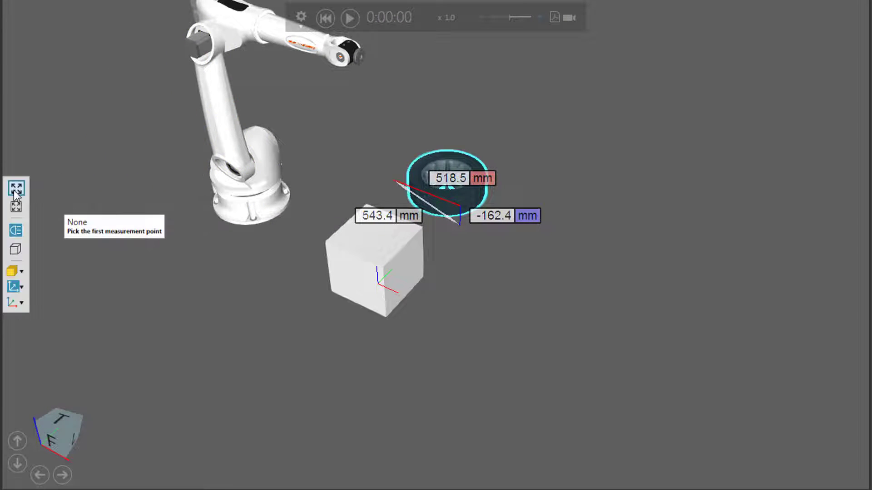
{"action": "scroll", "coordinate": [305, 228], "scroll_direction": "up", "scroll_amount": 5}
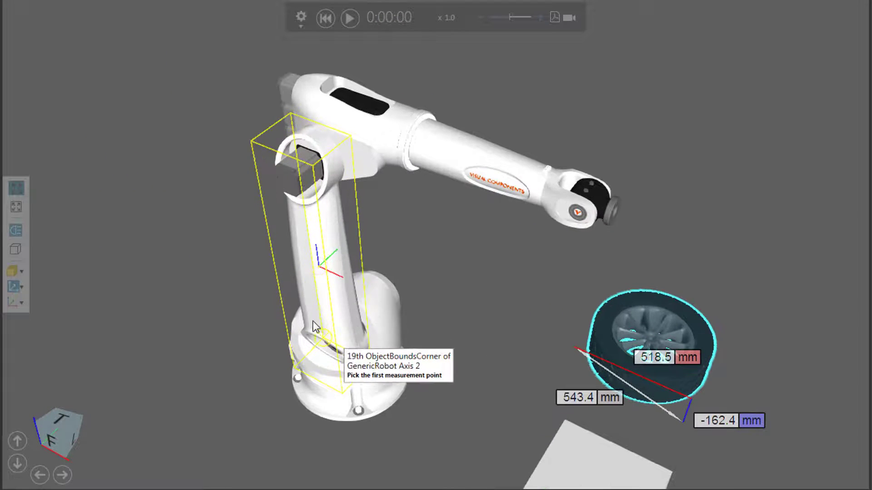
{"action": "left_click", "coordinate": [293, 354]}
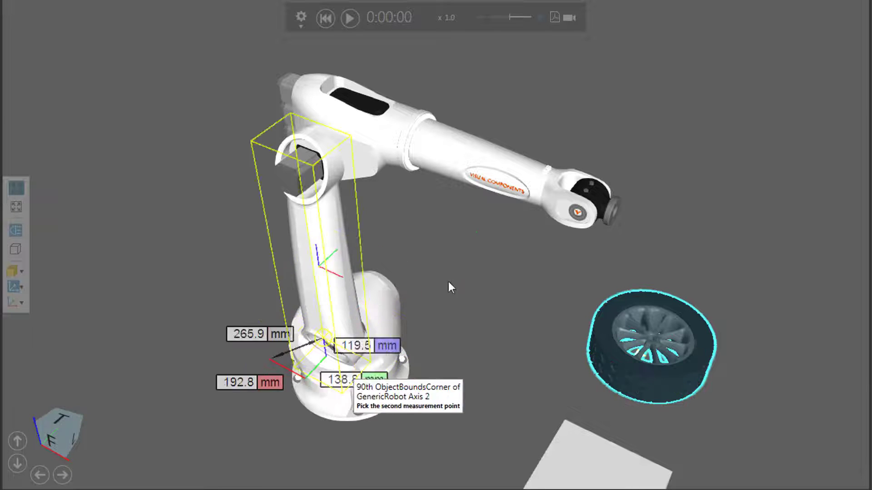
{"action": "left_click", "coordinate": [616, 211]}
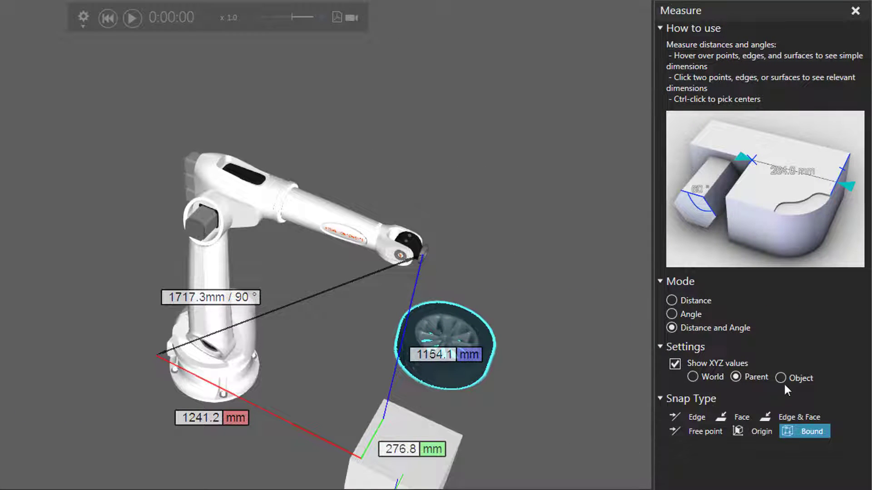
{"action": "right_click_drag", "start_coordinate": [500, 424], "coordinate": [306, 395]}
Exit measuring and delete the block from the layout.
{"action": "key", "text": "Escape"}
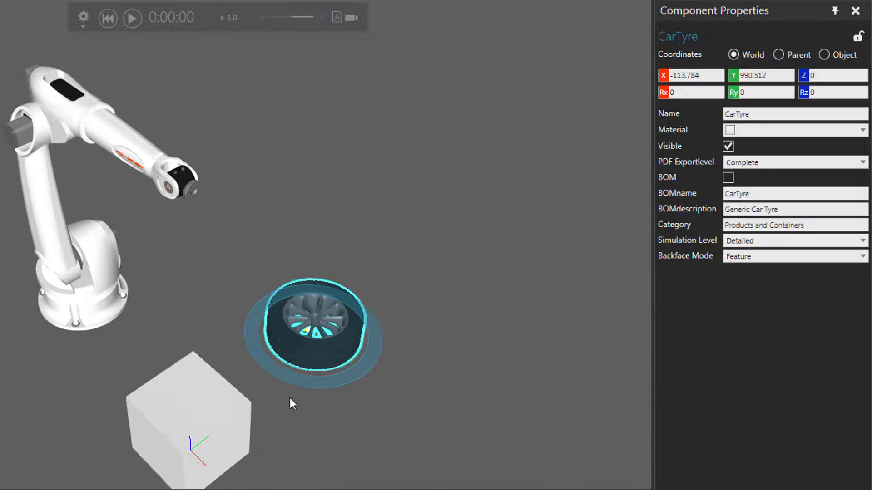
{"action": "left_click", "coordinate": [222, 410]}
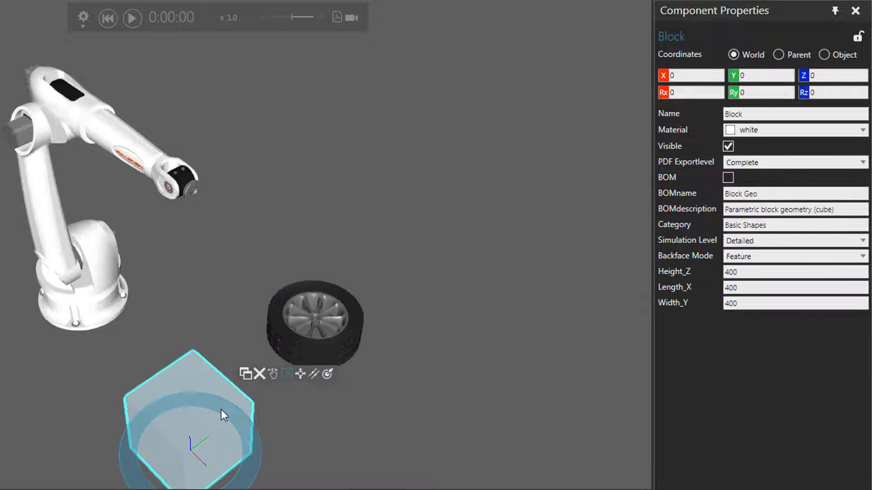
{"action": "left_click", "coordinate": [260, 370]}
Drag the CarTyre to about X −124.8, Y 47.3 on the floor.
{"action": "left_click", "coordinate": [318, 351]}
{"action": "left_click_drag", "start_coordinate": [335, 354], "coordinate": [124, 344]}
{"action": "mouse_move", "coordinate": [273, 350]}
{"action": "right_mouse_down"}
{"action": "mouse_move", "coordinate": [226, 350]}
{"action": "mouse_move", "coordinate": [237, 264]}
{"action": "mouse_move", "coordinate": [301, 356]}
{"action": "mouse_move", "coordinate": [286, 367]}
{"action": "mouse_move", "coordinate": [273, 362]}
{"action": "right_mouse_up"}
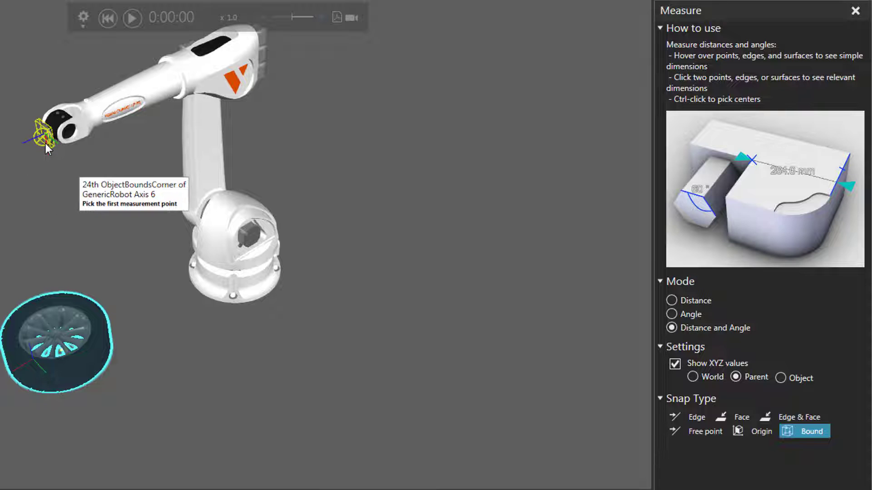
Measure from a robot flange edge to the tyre edge with edge/face snapping: 1257.2 mm, 52.3°.
{"action": "left_click", "coordinate": [801, 417]}
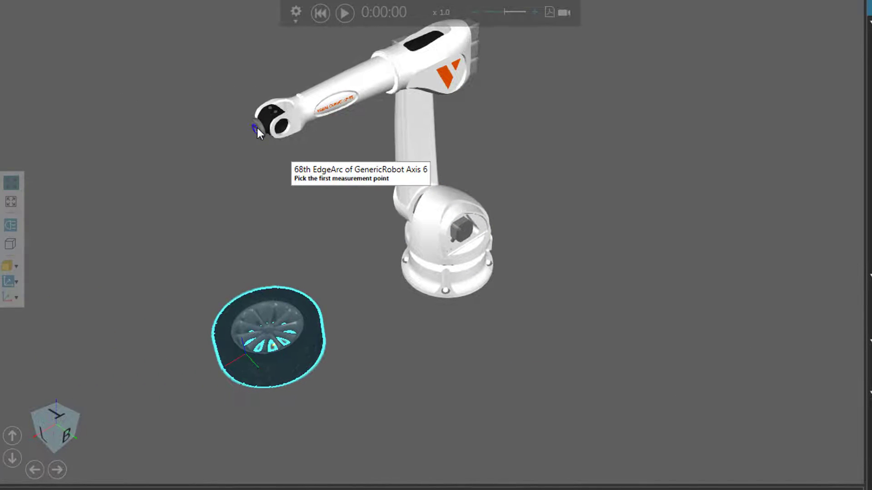
{"action": "left_click", "coordinate": [257, 128]}
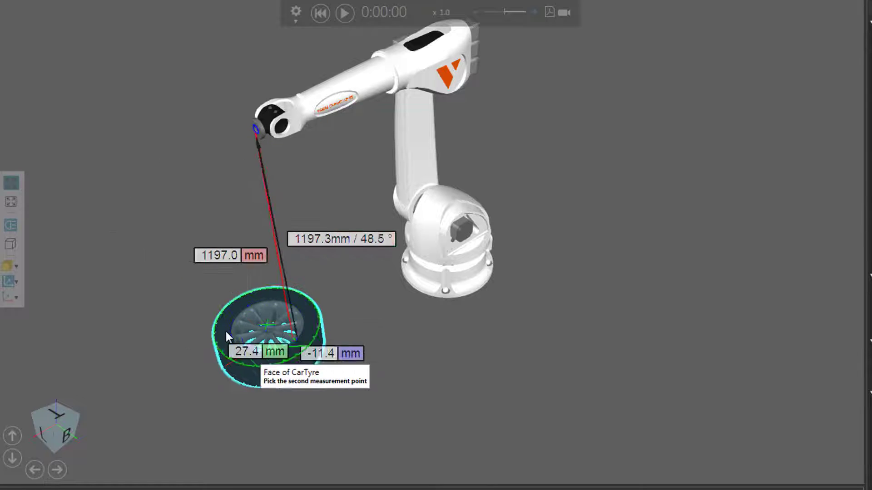
{"action": "left_click", "coordinate": [213, 336]}
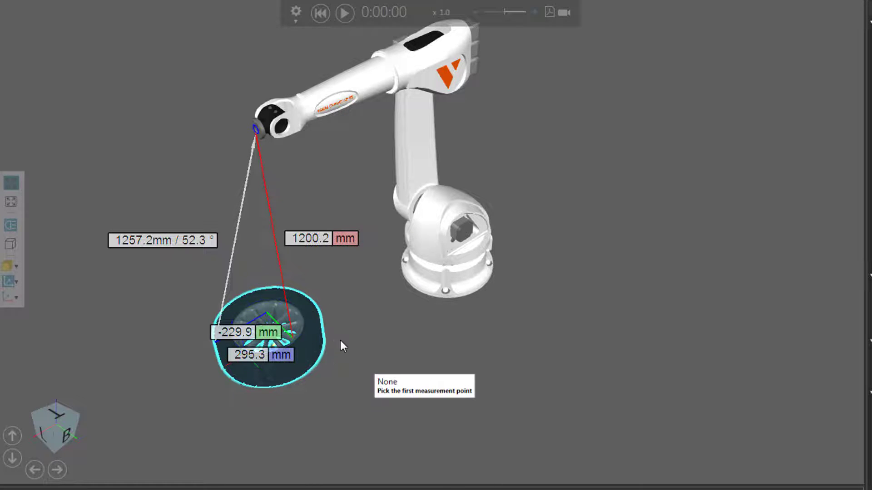
{"action": "scroll", "coordinate": [340, 343], "scroll_direction": "up", "scroll_amount": 3}
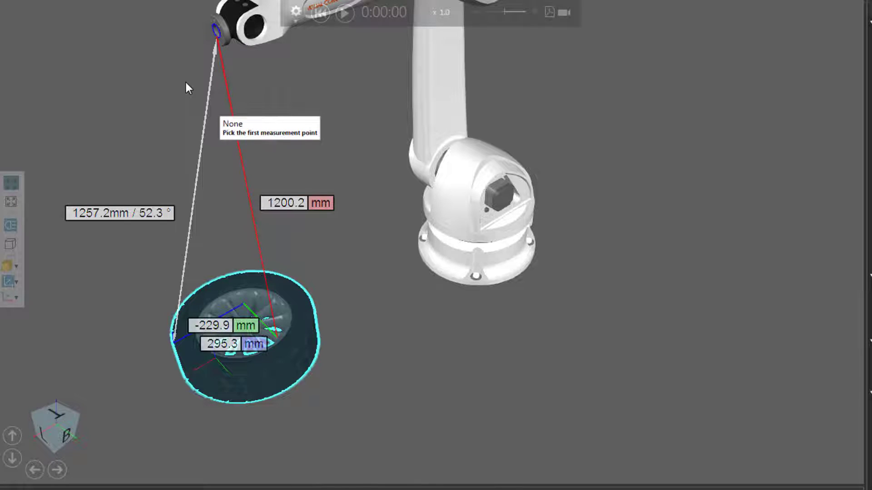
Frame the robot and tyre, zoom toward the flange, and clear the measurement lines.
{"action": "left_click", "coordinate": [10, 184]}
{"action": "scroll", "coordinate": [260, 213], "scroll_direction": "up", "scroll_amount": 5}
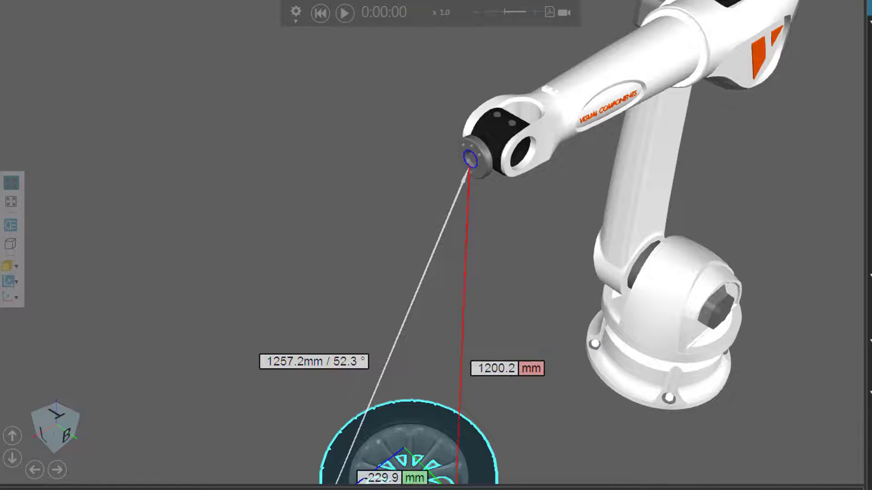
{"action": "key", "text": "Escape"}
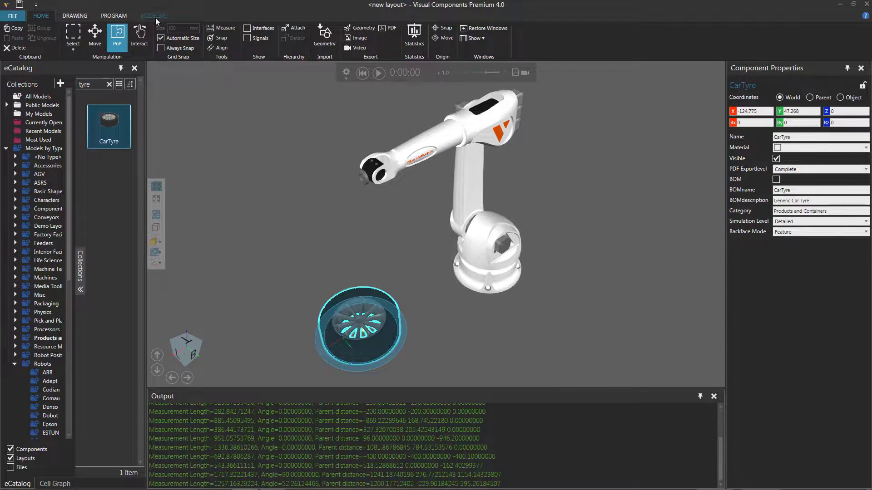
In Modeling, expand CarTyre, then the robot's Axis 5 and Axis 6 nodes, and select mountplate.
{"action": "left_click", "coordinate": [155, 16]}
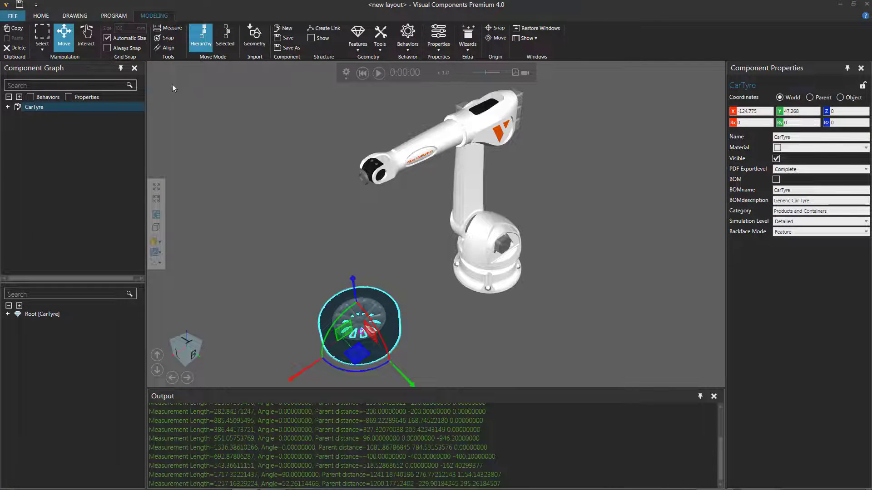
{"action": "left_click", "coordinate": [18, 97]}
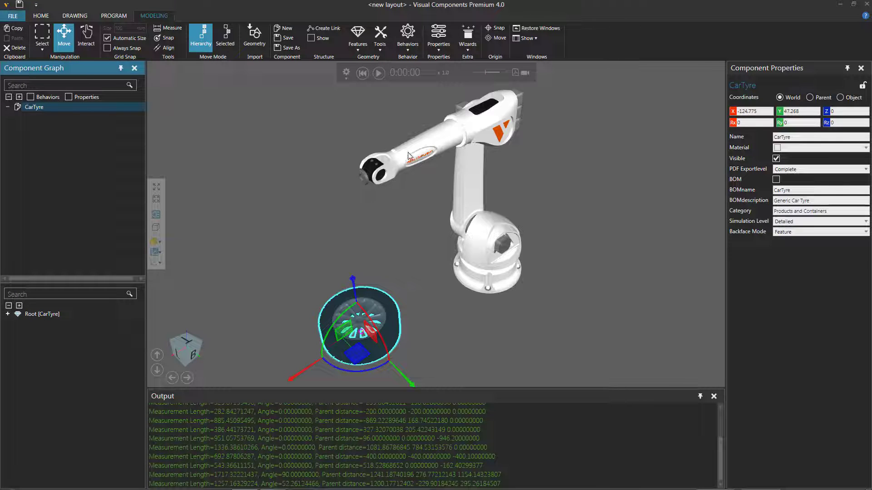
{"action": "left_click", "coordinate": [366, 179]}
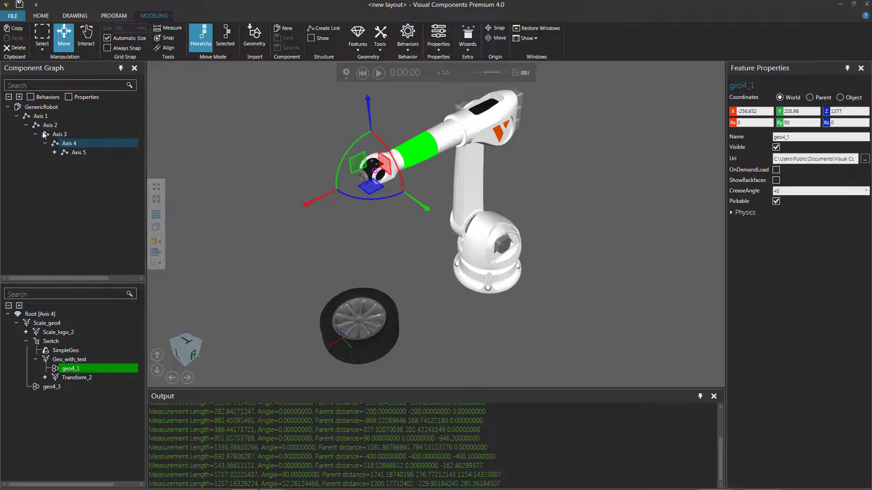
{"action": "left_click", "coordinate": [54, 153]}
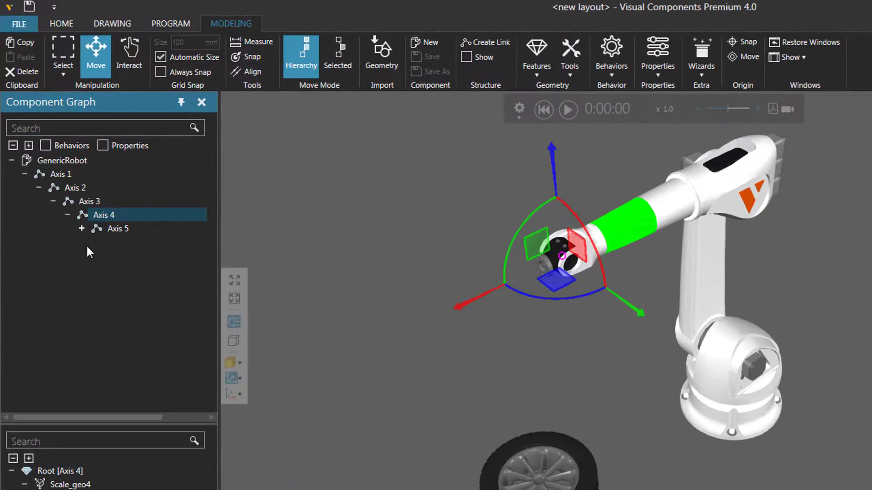
{"action": "left_click", "coordinate": [63, 162]}
{"action": "left_click", "coordinate": [150, 257]}
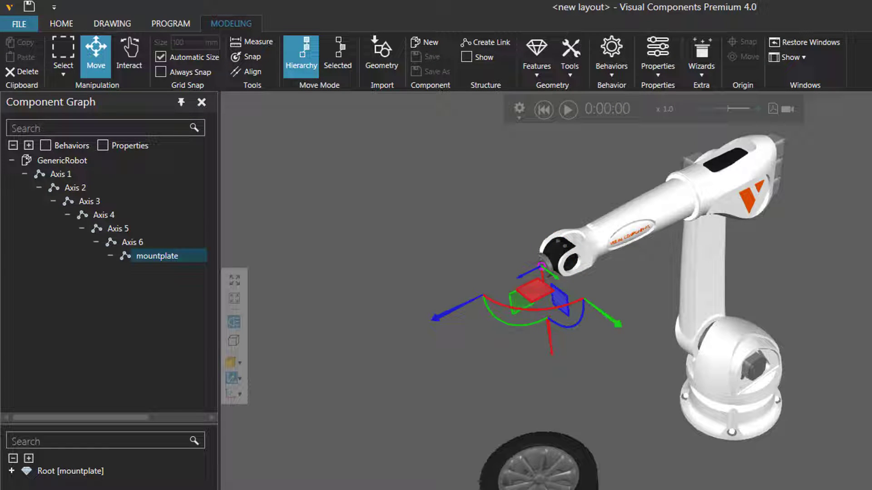
{"action": "scroll", "coordinate": [561, 387], "scroll_direction": "up", "scroll_amount": 2}
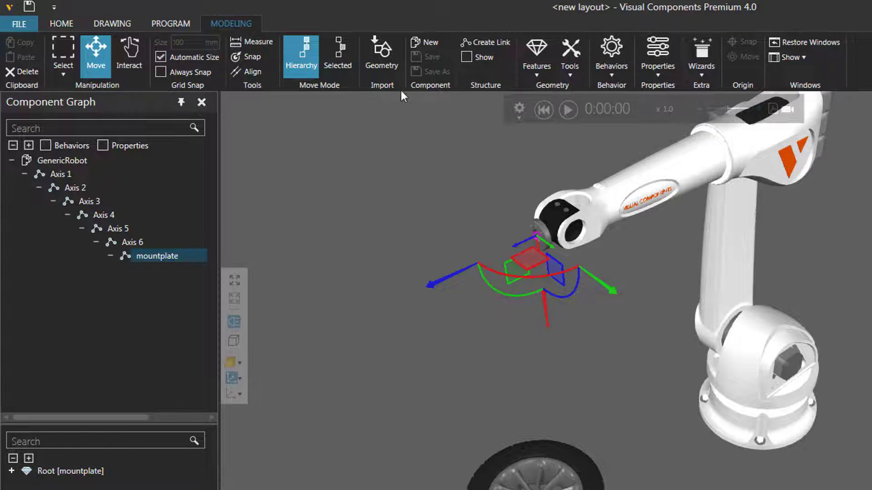
Measure from the Axis 6 flange edge to the CarTyre edge (1264.4 mm, 19.6°), then select Axis 6.
{"action": "left_click", "coordinate": [247, 41]}
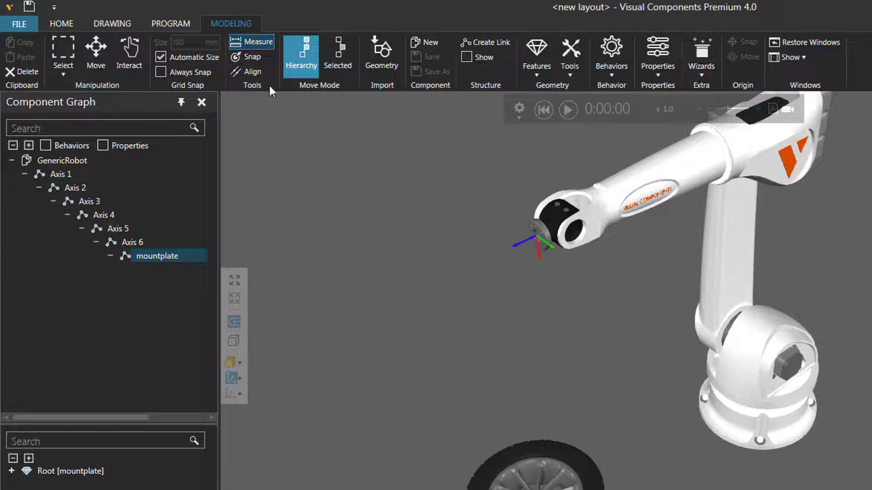
{"action": "left_click", "coordinate": [538, 231]}
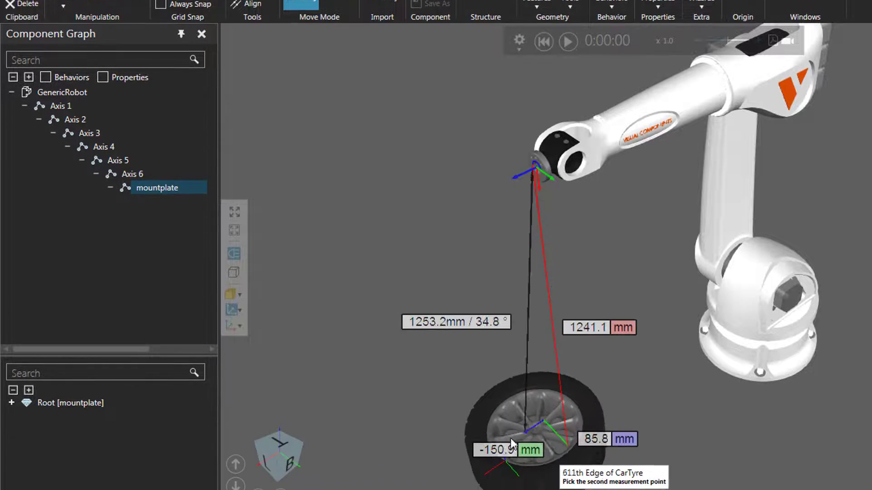
{"action": "left_click", "coordinate": [474, 438]}
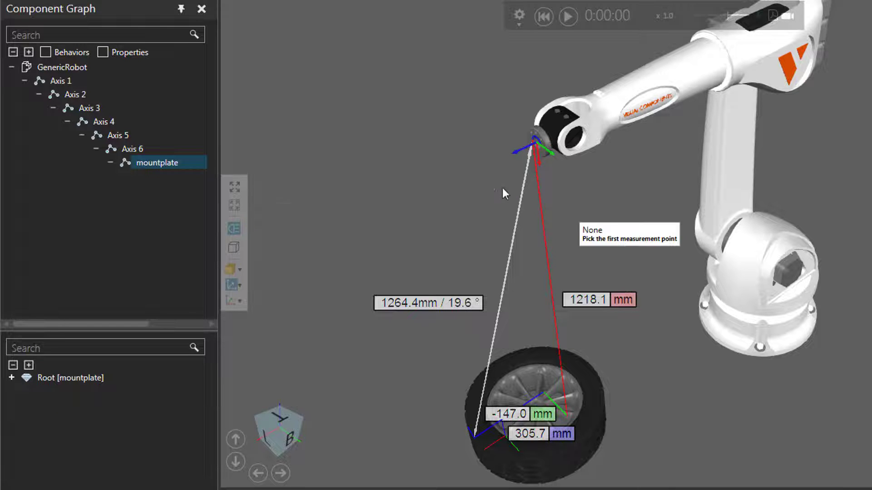
{"action": "left_click", "coordinate": [130, 147]}
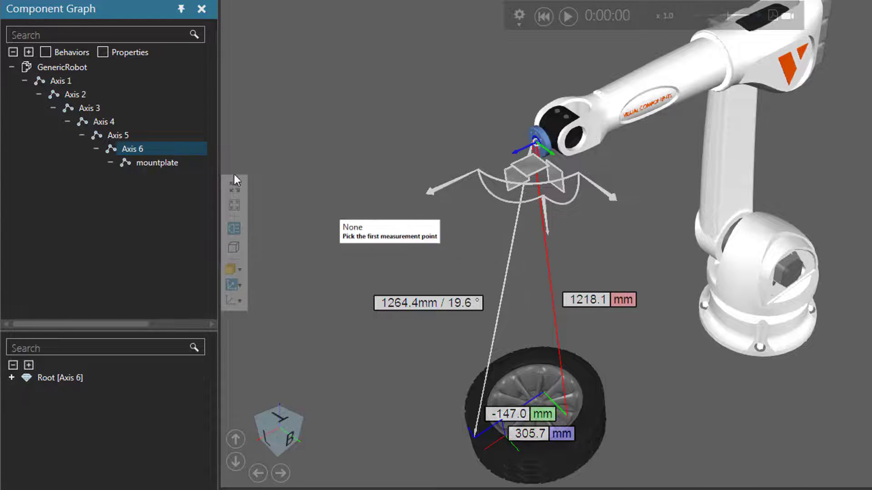
Step up the Component Graph from mountplate through Axis 5, Axis 4 and Axis 3 to Axis 2.
{"action": "left_click", "coordinate": [164, 166]}
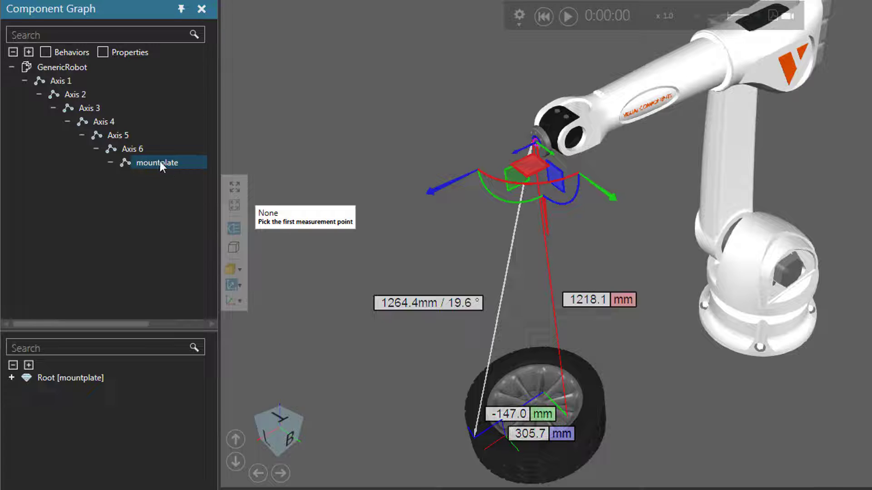
{"action": "left_click", "coordinate": [117, 136]}
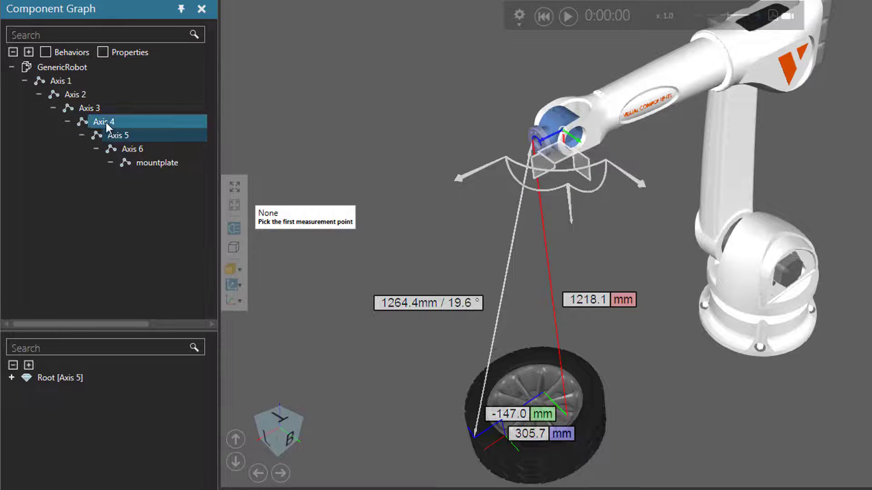
{"action": "left_click", "coordinate": [106, 122]}
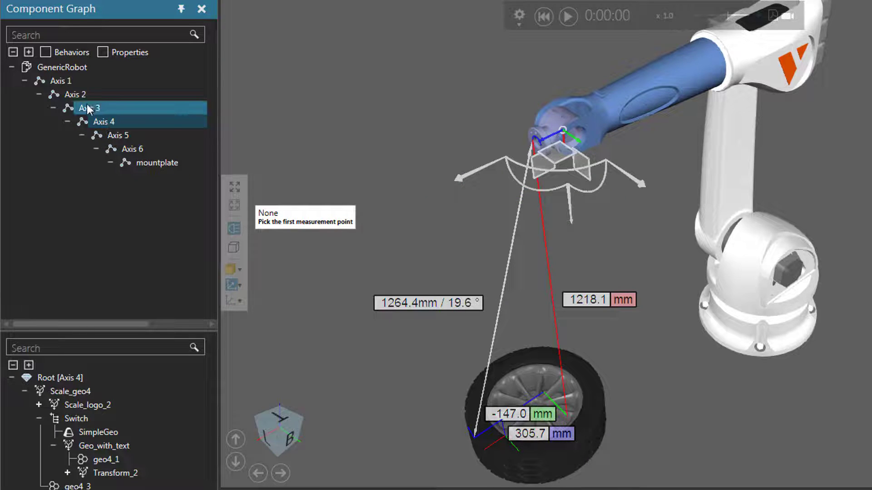
{"action": "left_click", "coordinate": [88, 109]}
{"action": "left_click", "coordinate": [79, 97]}
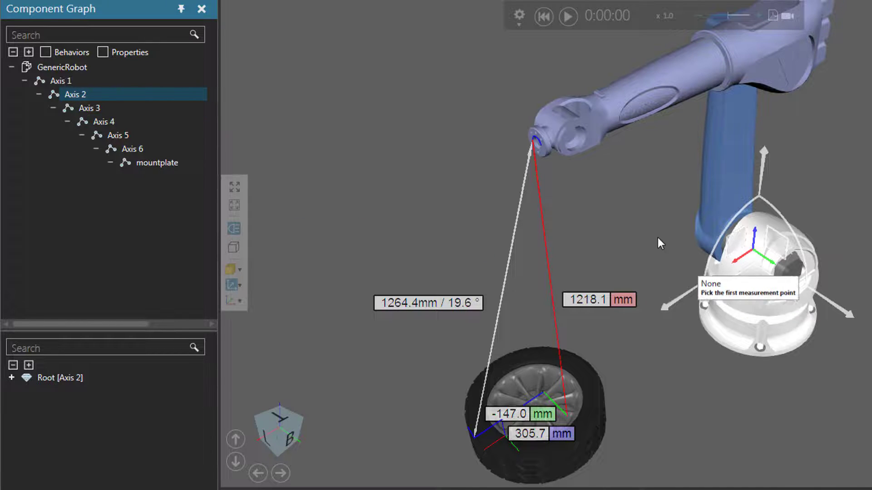
Measure from the shoulder joint housing to the tyre face, reading 606.0 mm at 10.1°.
{"action": "left_click", "coordinate": [750, 263]}
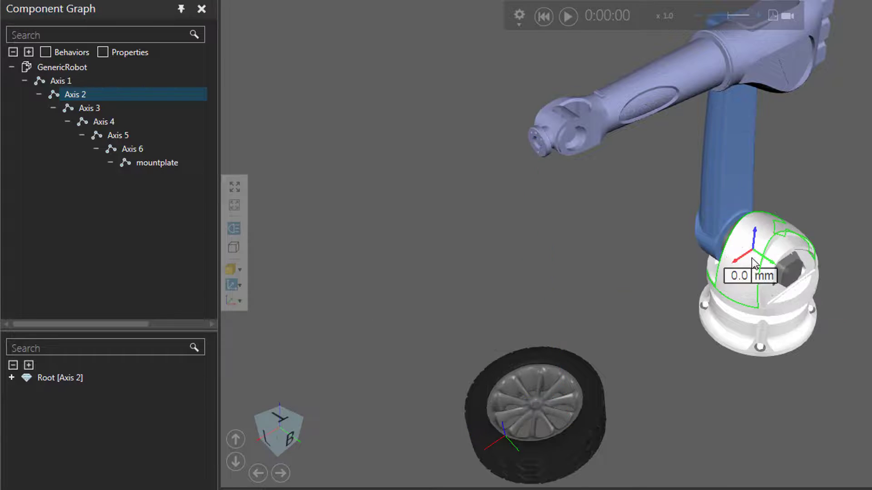
{"action": "left_click", "coordinate": [499, 367]}
{"action": "scroll", "coordinate": [671, 394], "scroll_direction": "up", "scroll_amount": 3}
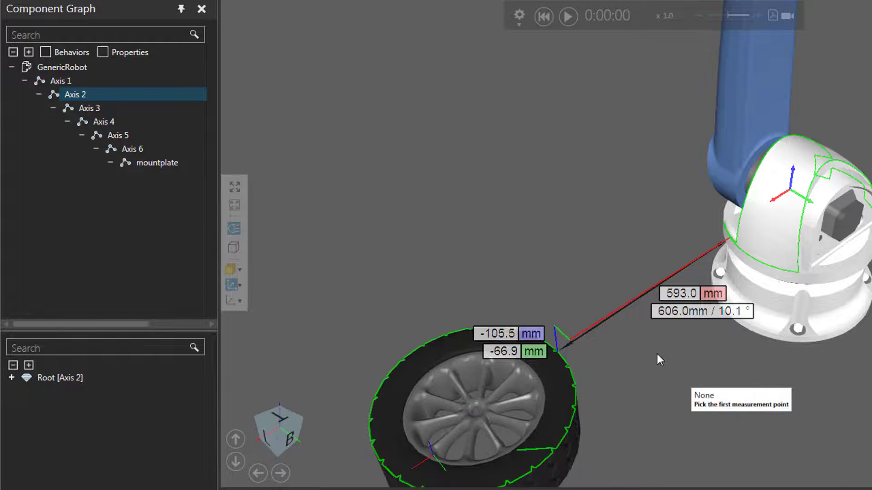
{"action": "scroll", "coordinate": [657, 354], "scroll_direction": "down", "scroll_amount": 4}
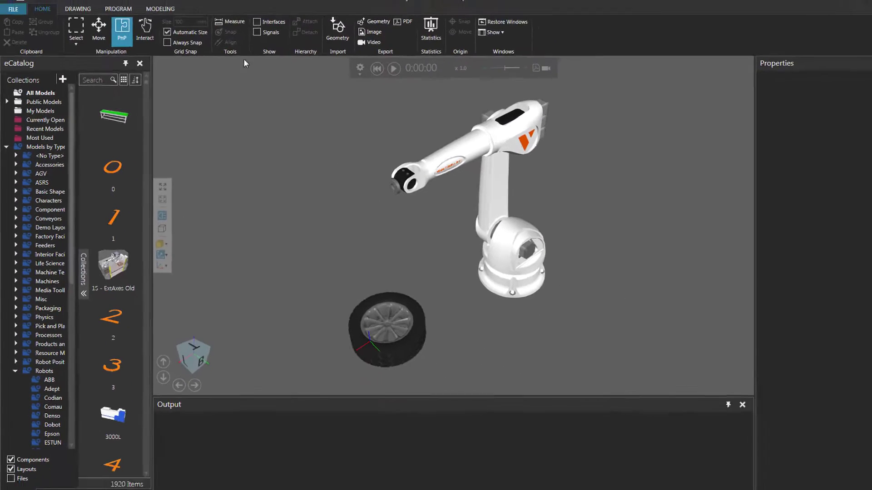
Measure from the robot flange to the tyre edge, reading 1177.1 mm at 56.9°.
{"action": "left_click", "coordinate": [222, 28]}
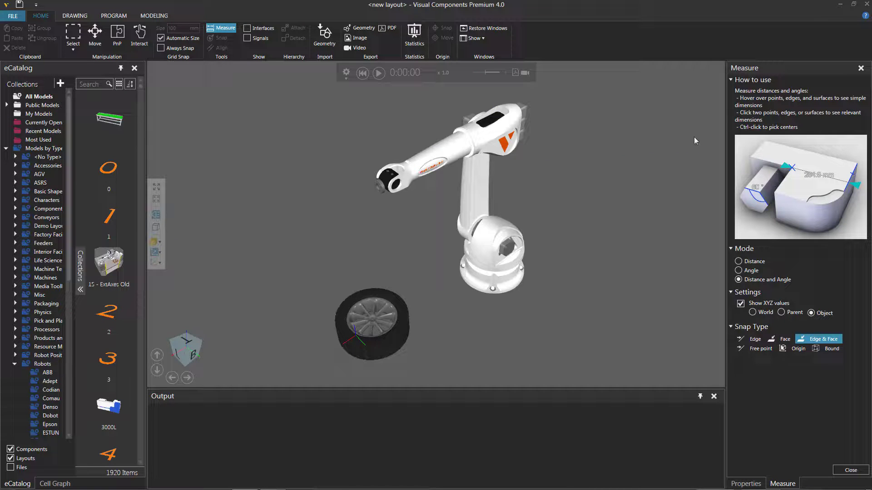
{"action": "left_click", "coordinate": [378, 197]}
{"action": "left_click", "coordinate": [345, 309]}
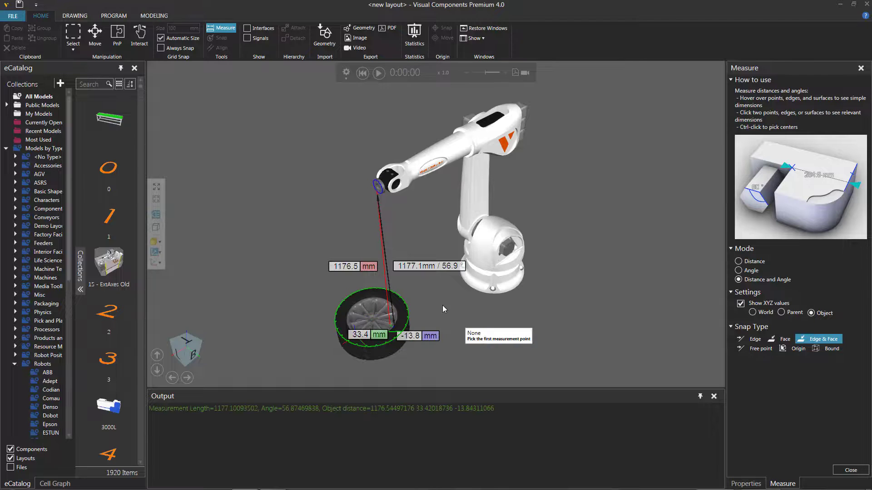
Report the XYZ values in World, then Parent, then Object coordinates.
{"action": "left_click", "coordinate": [756, 314]}
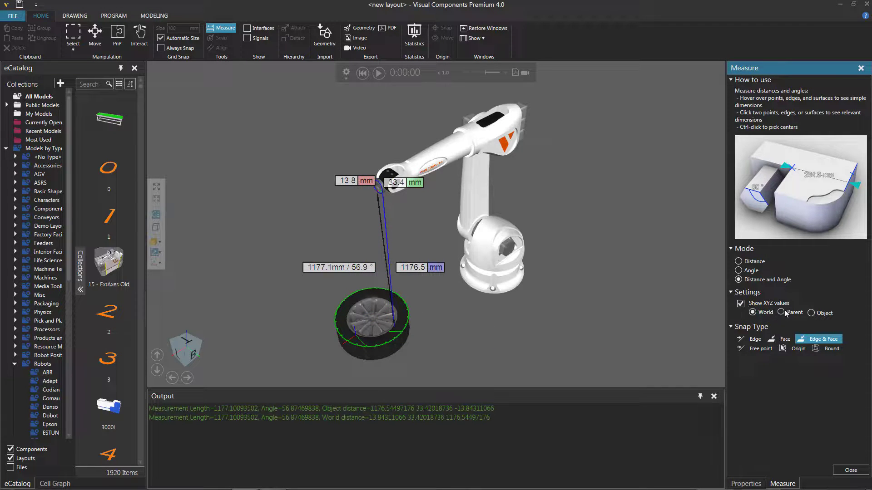
{"action": "left_click", "coordinate": [781, 312]}
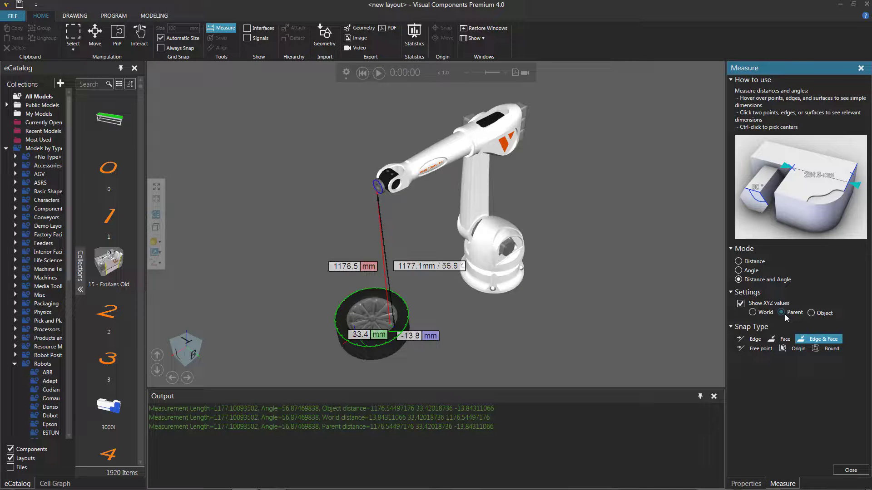
{"action": "left_click", "coordinate": [812, 314]}
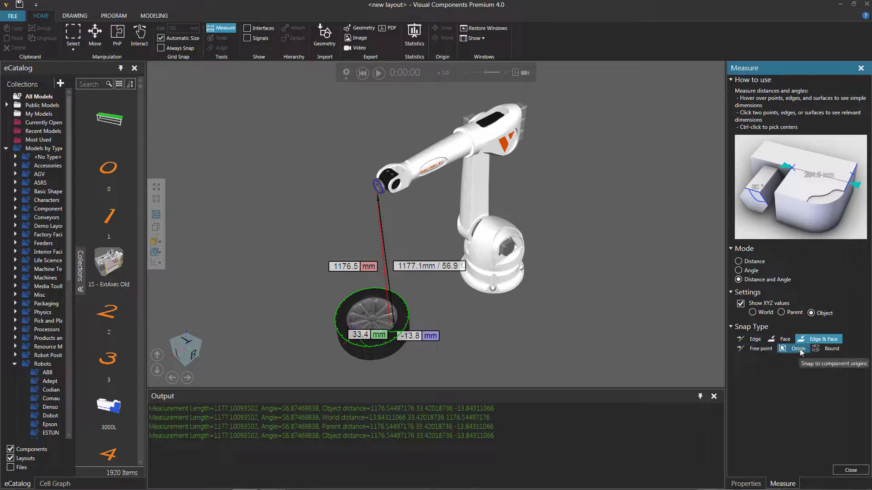
Cycle snap types Edge, Free point and Origin; switch Mode to Angle, then Distance and Angle.
{"action": "left_click", "coordinate": [758, 345]}
{"action": "left_click", "coordinate": [764, 351]}
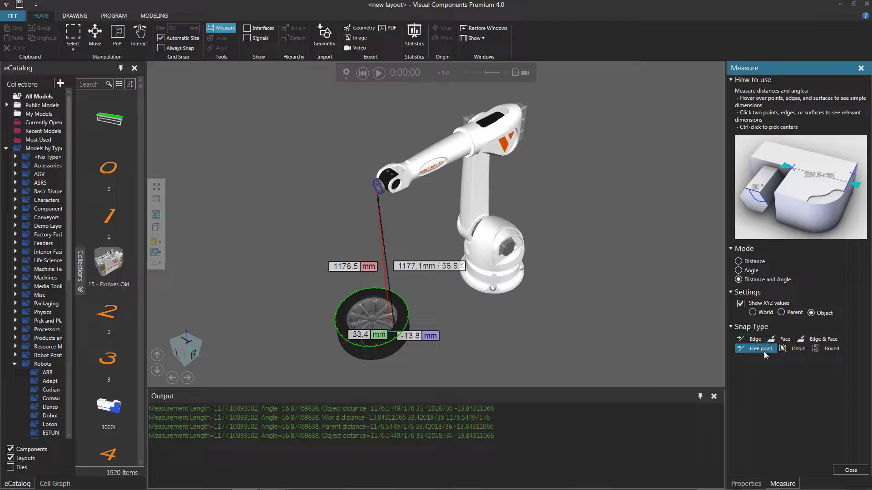
{"action": "left_click", "coordinate": [794, 348]}
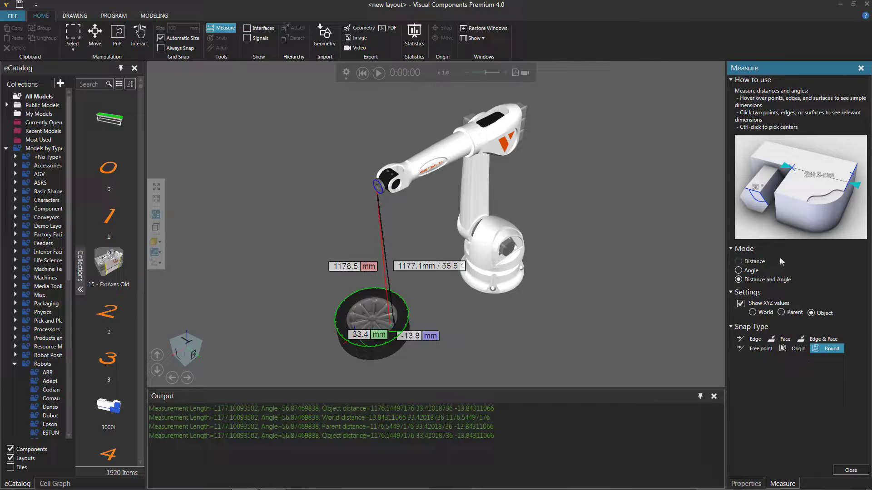
{"action": "left_click", "coordinate": [752, 270]}
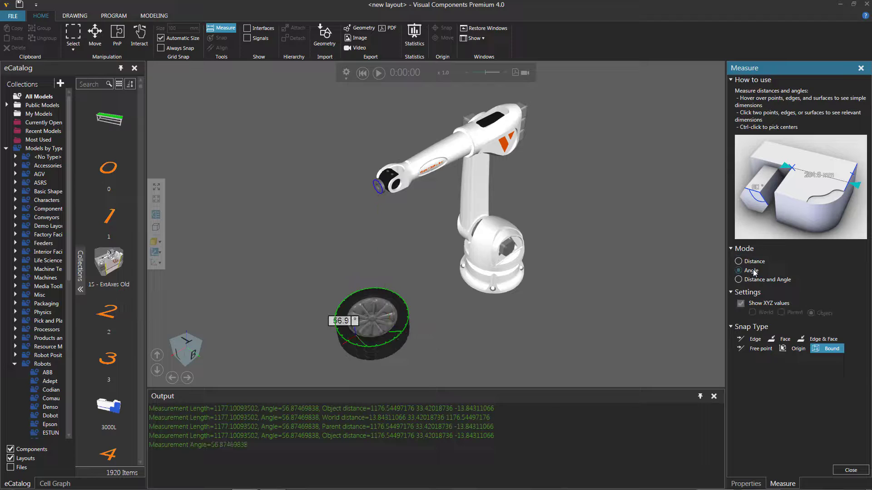
{"action": "left_click", "coordinate": [760, 280]}
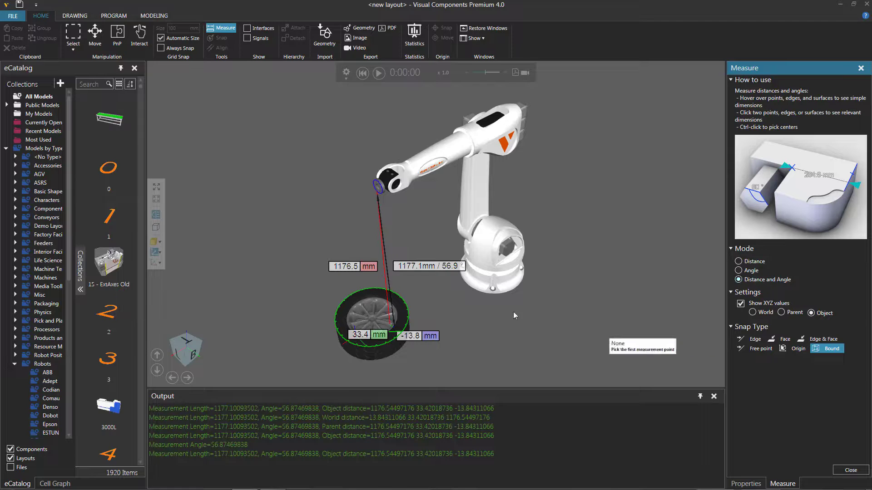